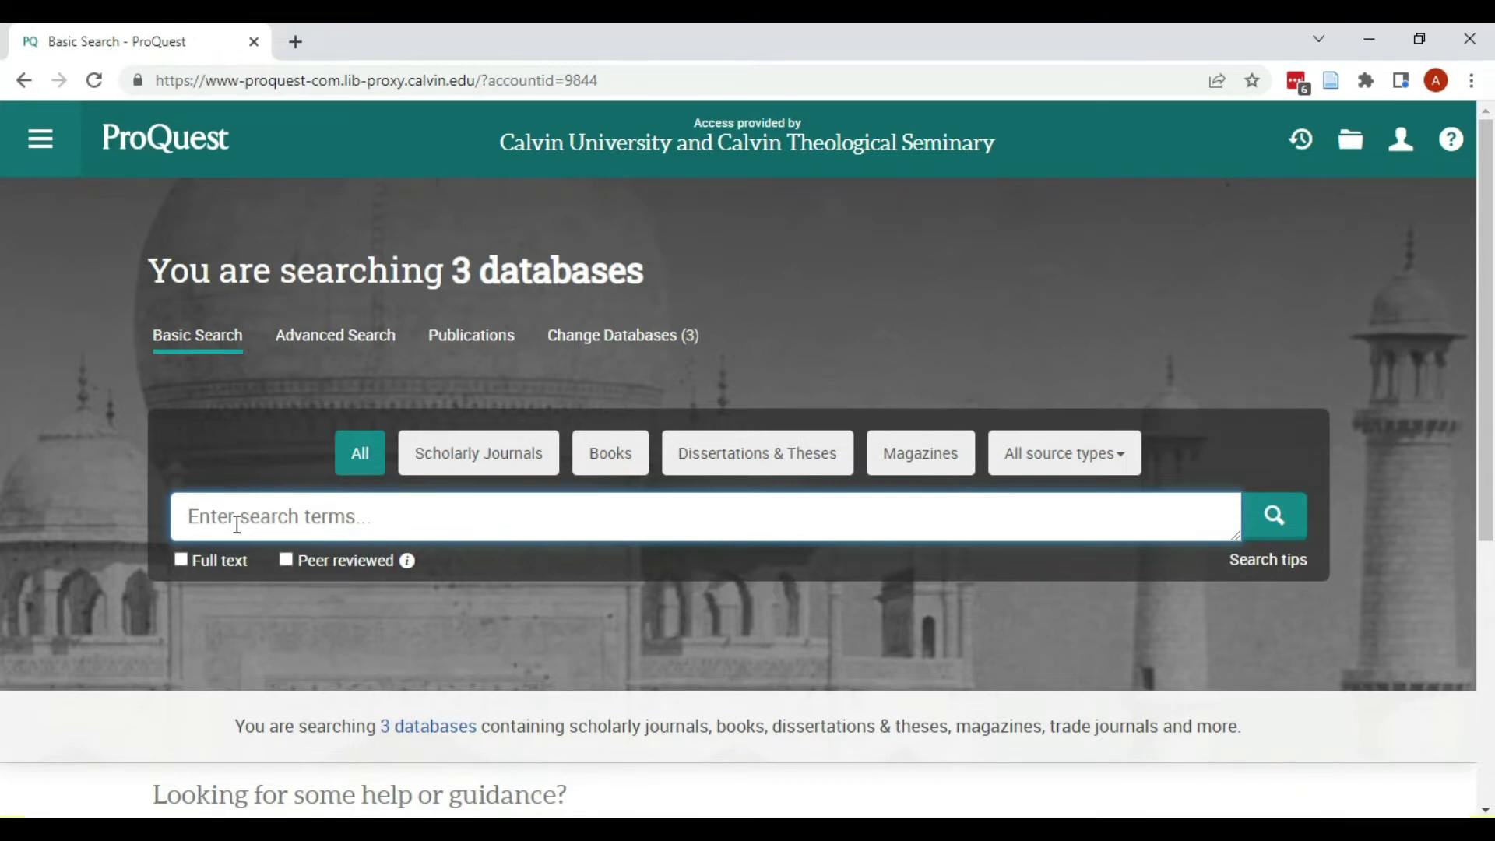
Search the databases for the term "depression".
text(depression)
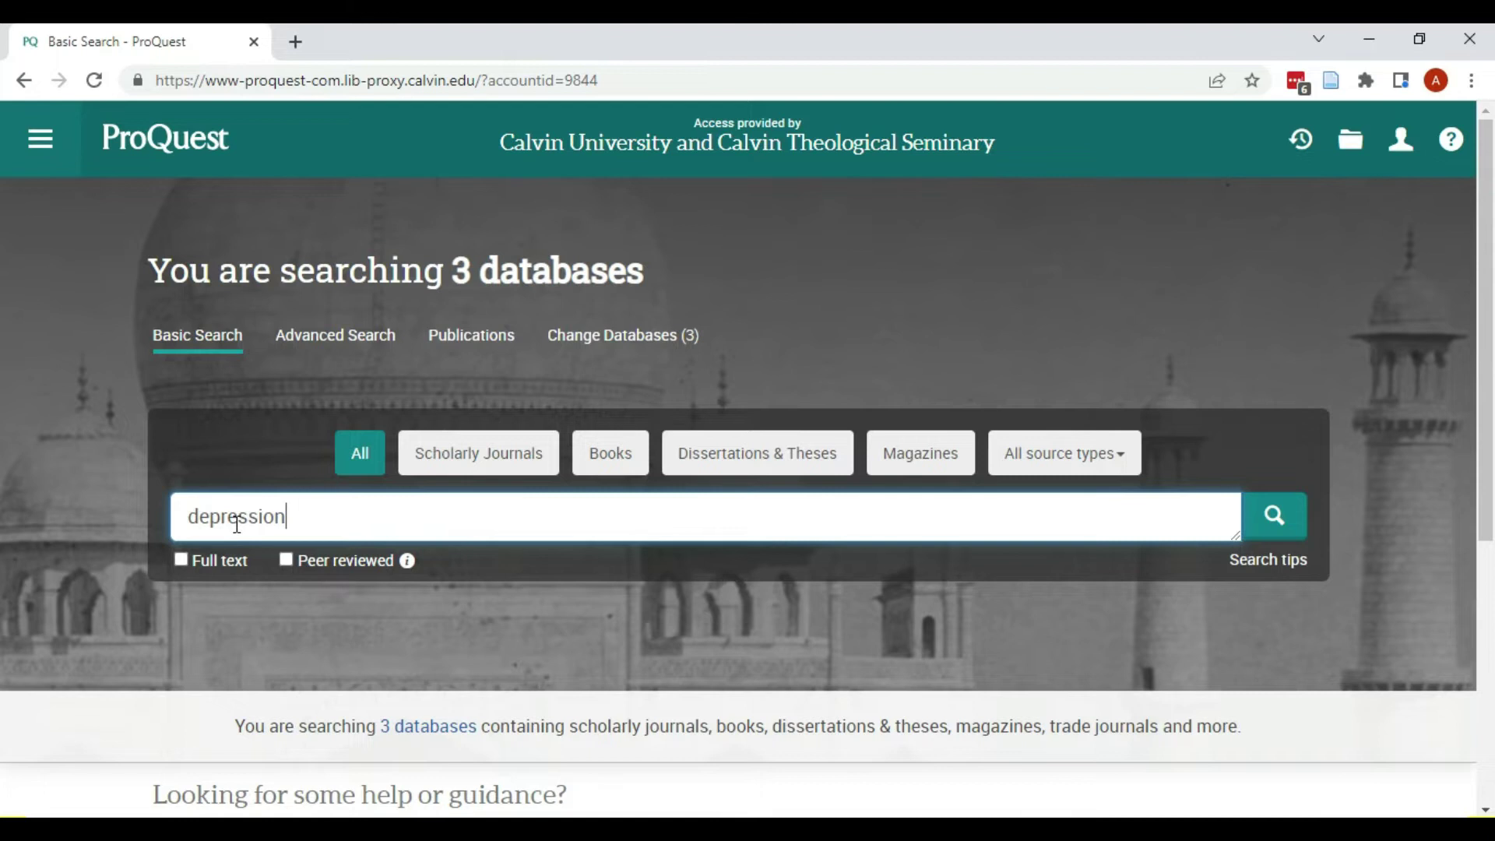
click(1280, 518)
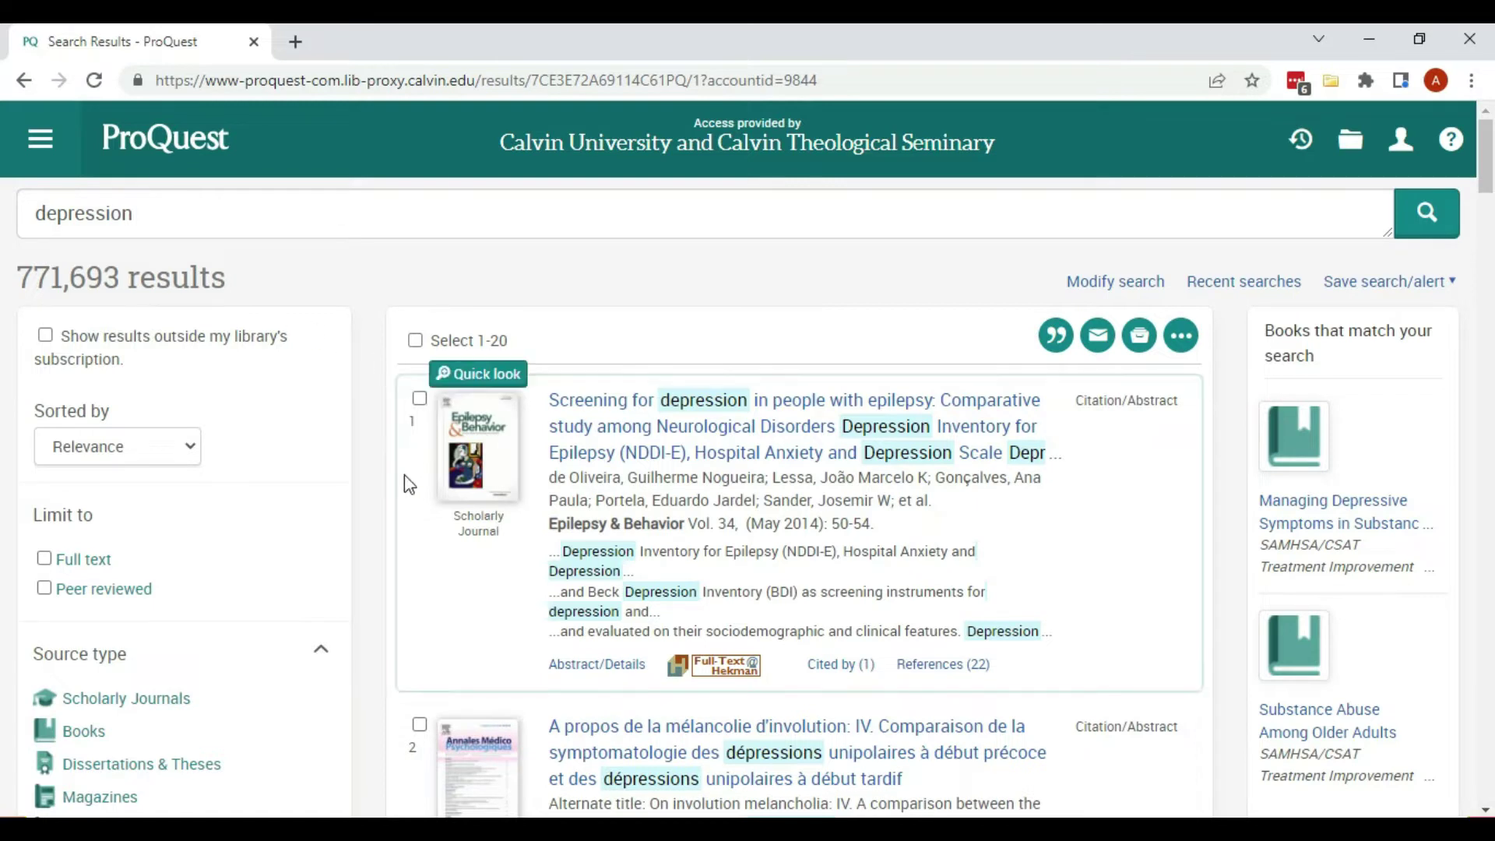
Look through the depression search results and the filters available for narrowing them.
scroll(406, 484, down, 2)
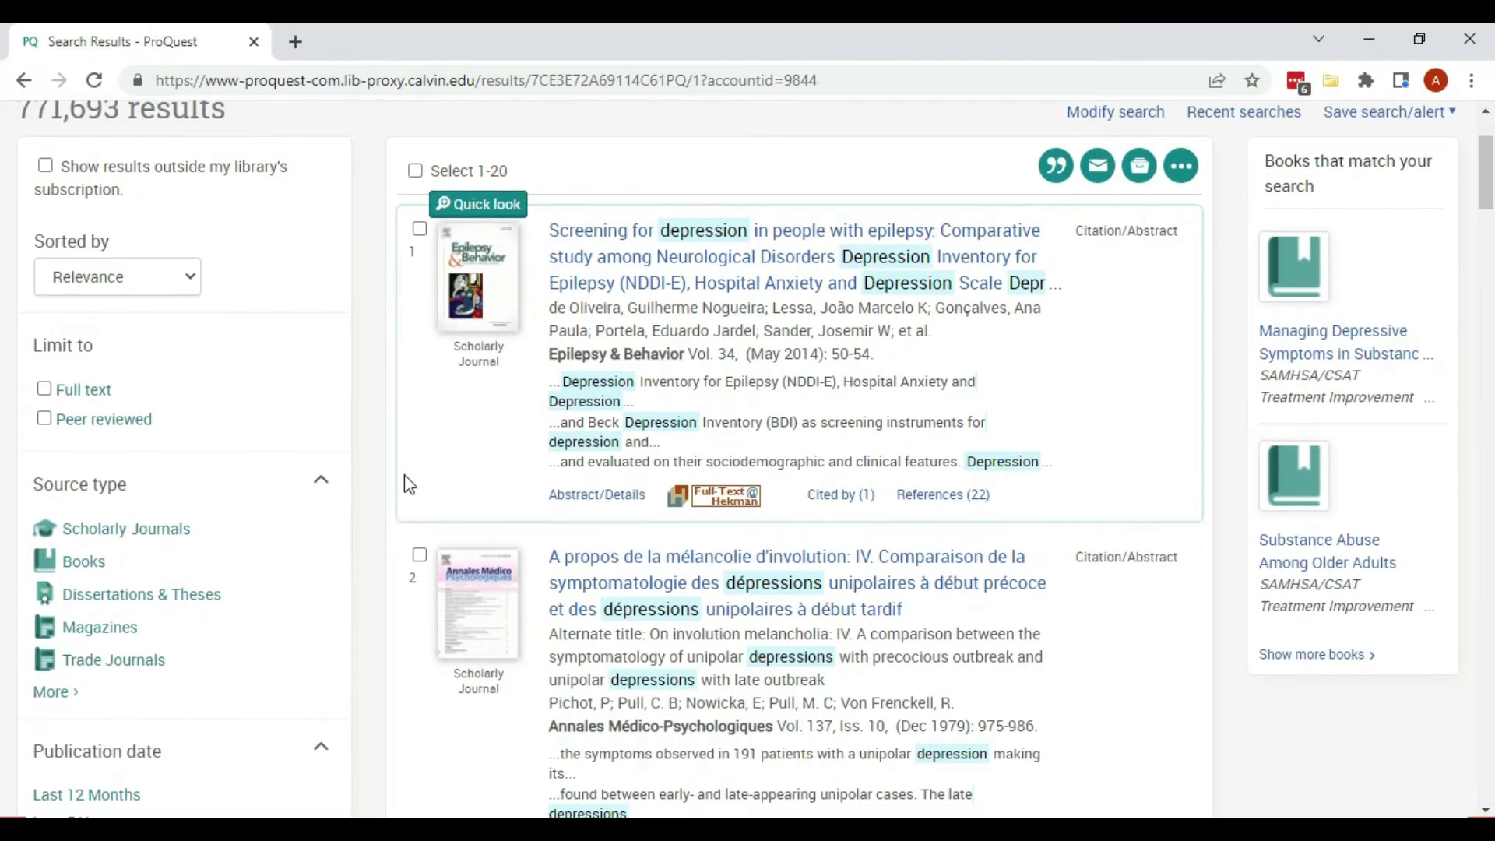
scroll(407, 483, down, 3)
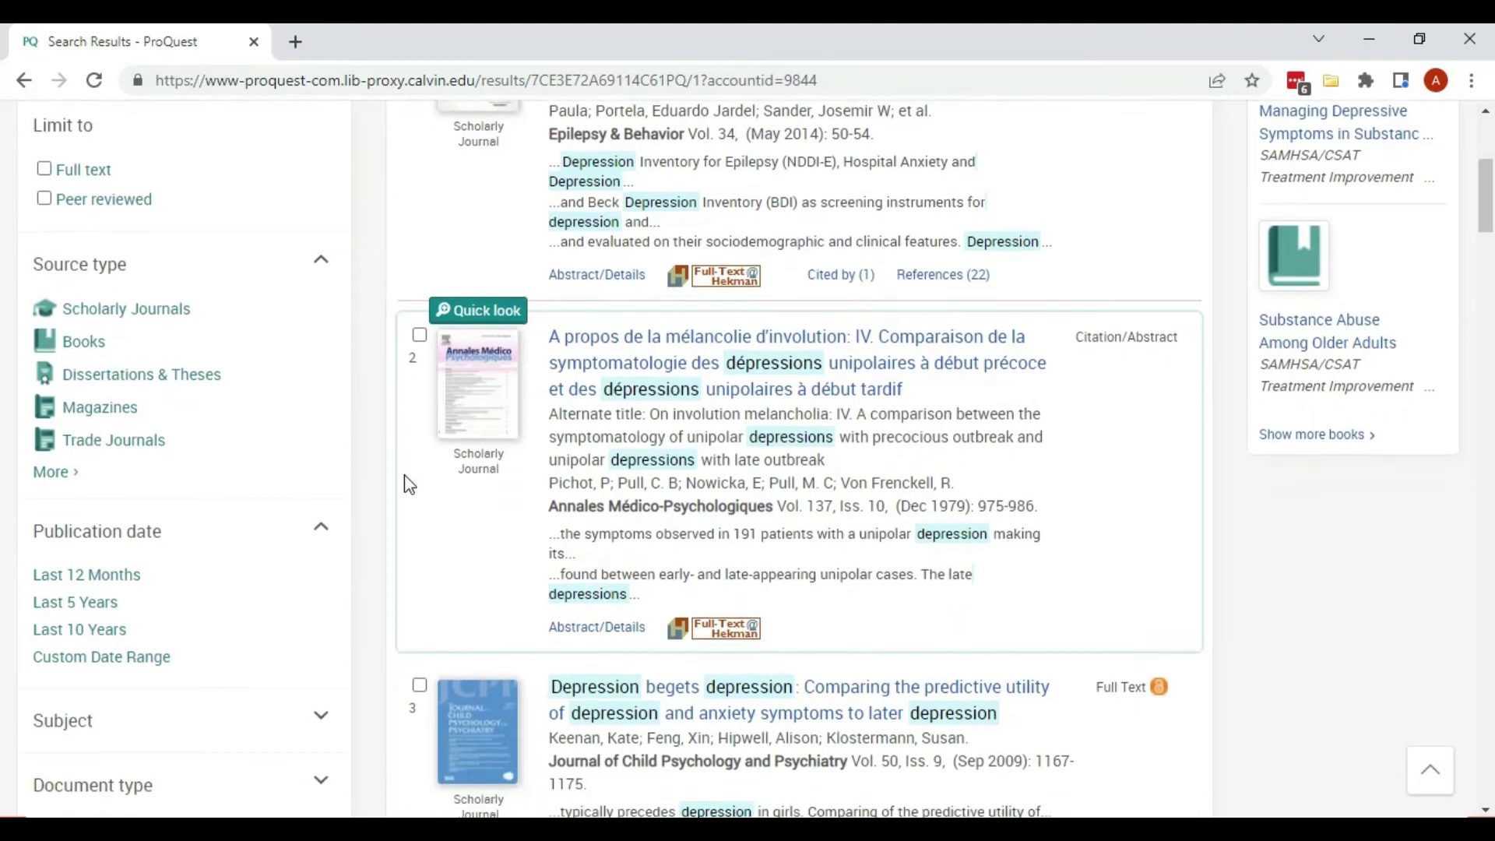
scroll(408, 484, down, 2)
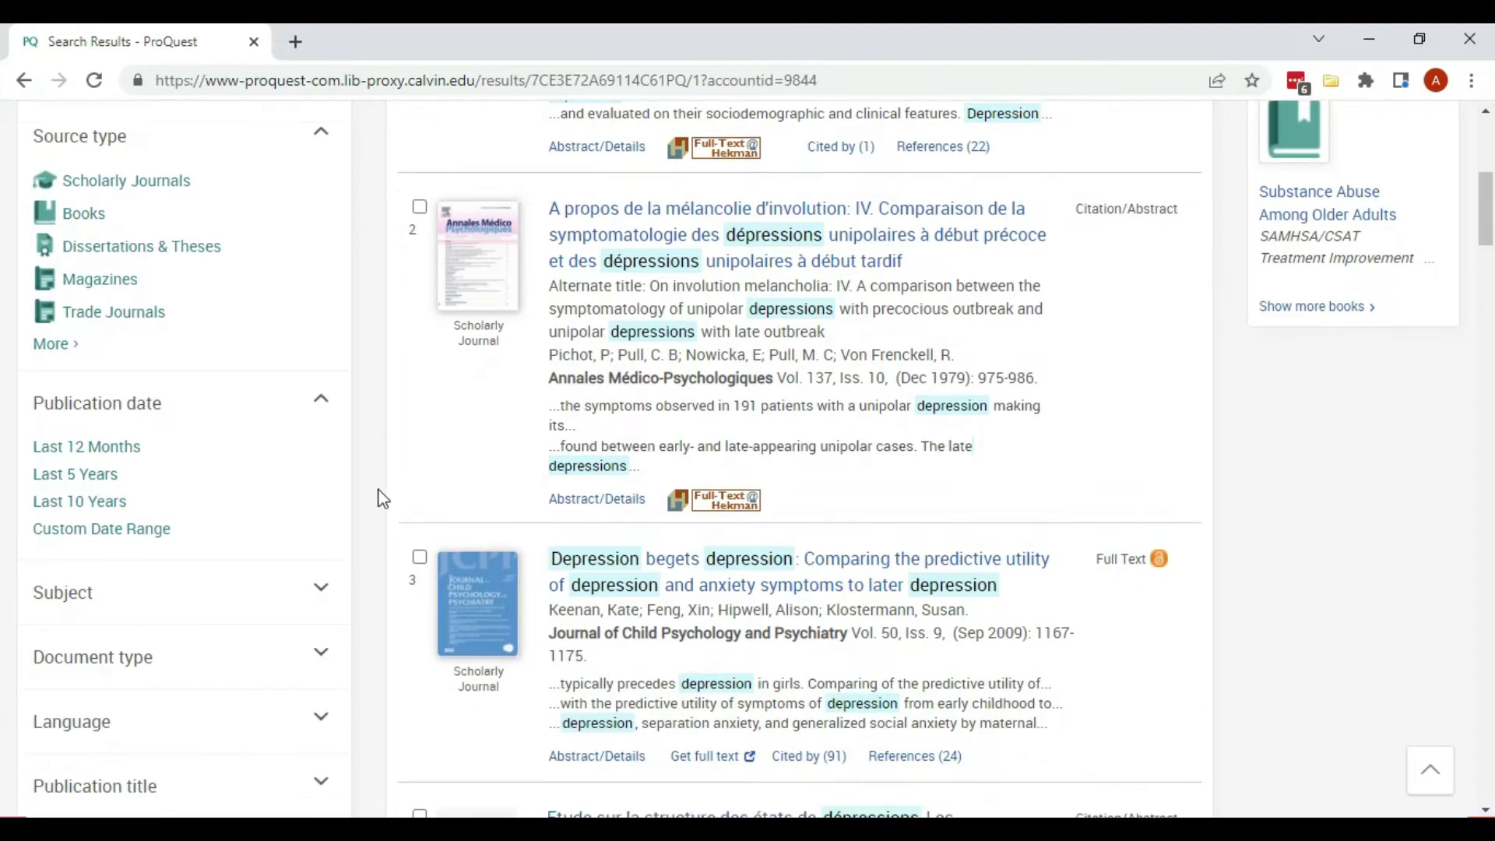
scroll(383, 498, down, 3)
scroll(384, 499, down, 4)
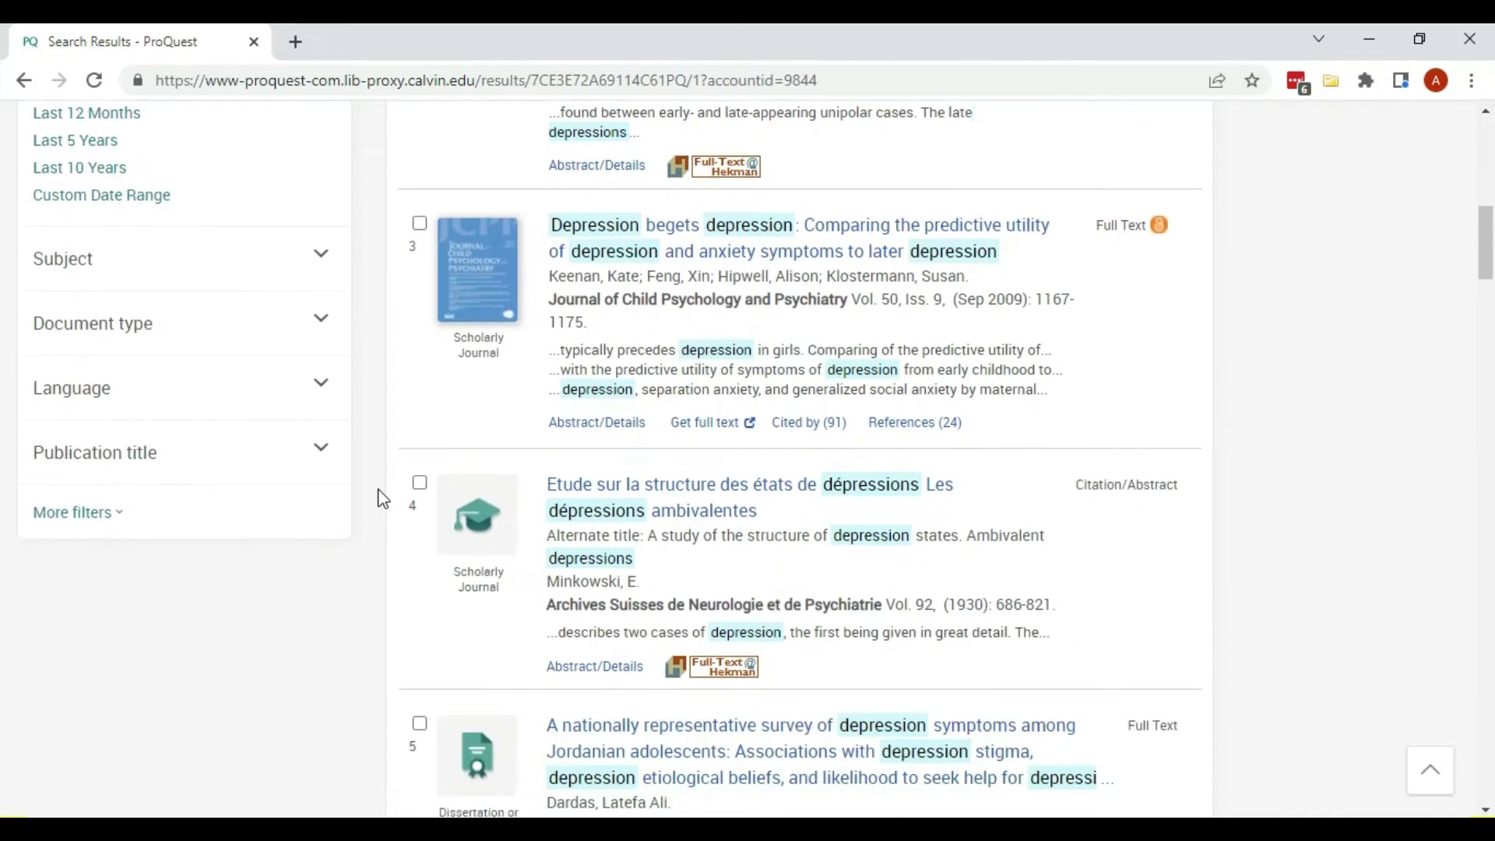
scroll(384, 498, down, 1)
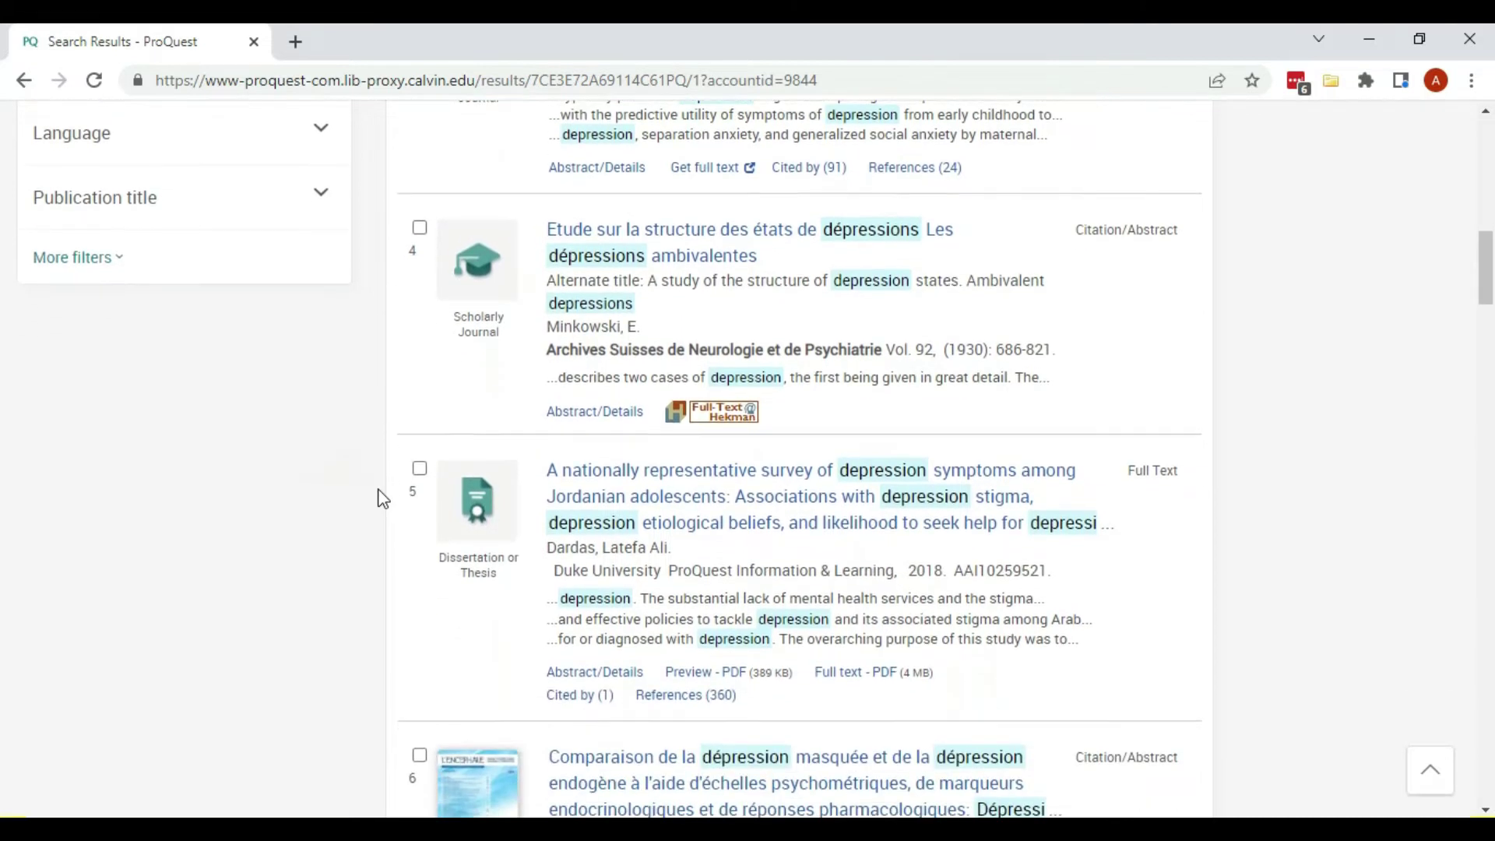
scroll(383, 499, down, 1)
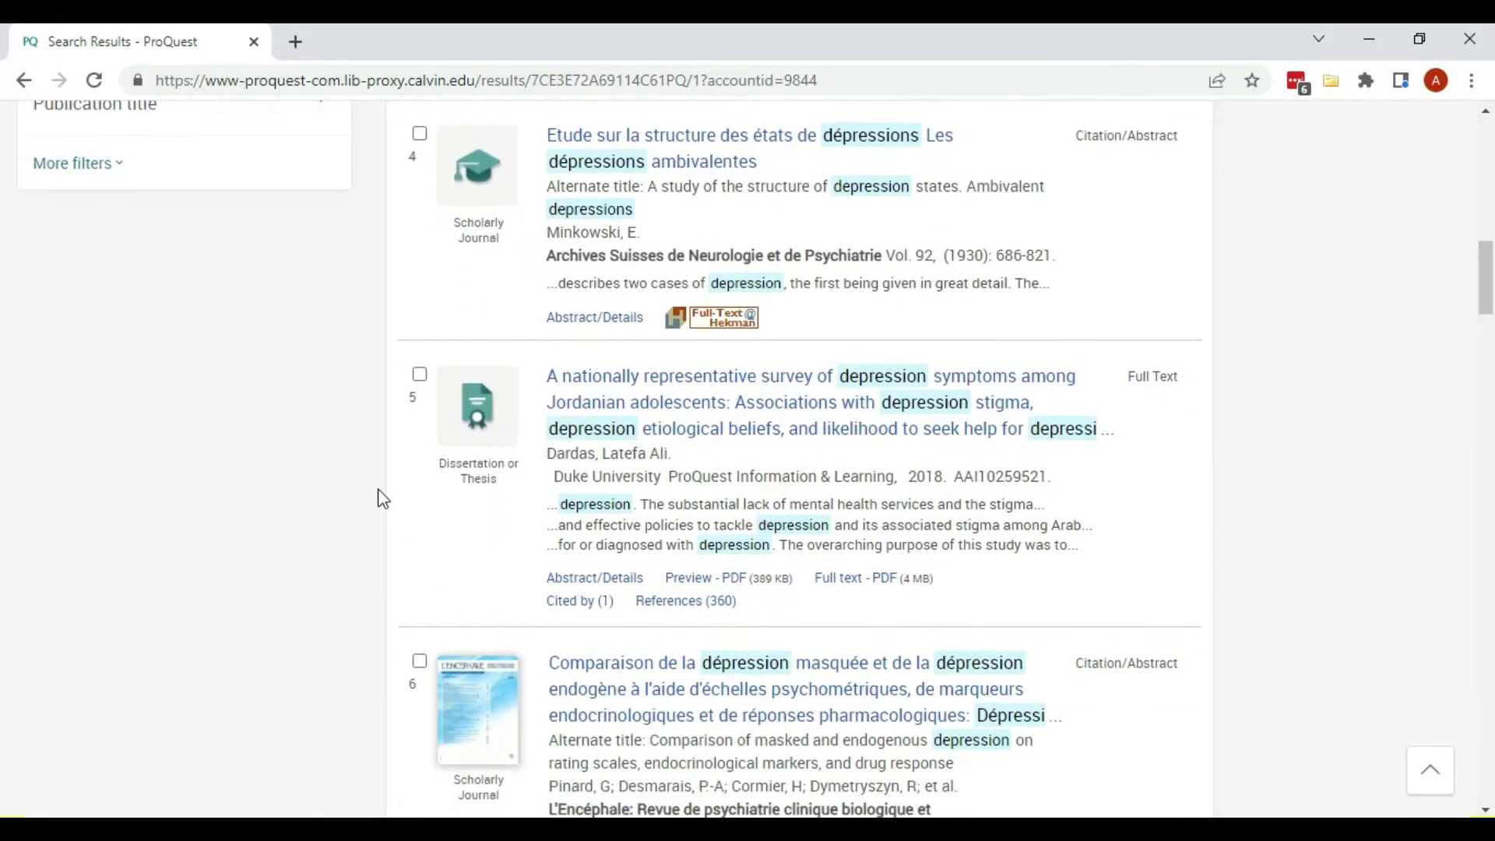
scroll(383, 499, up, 7)
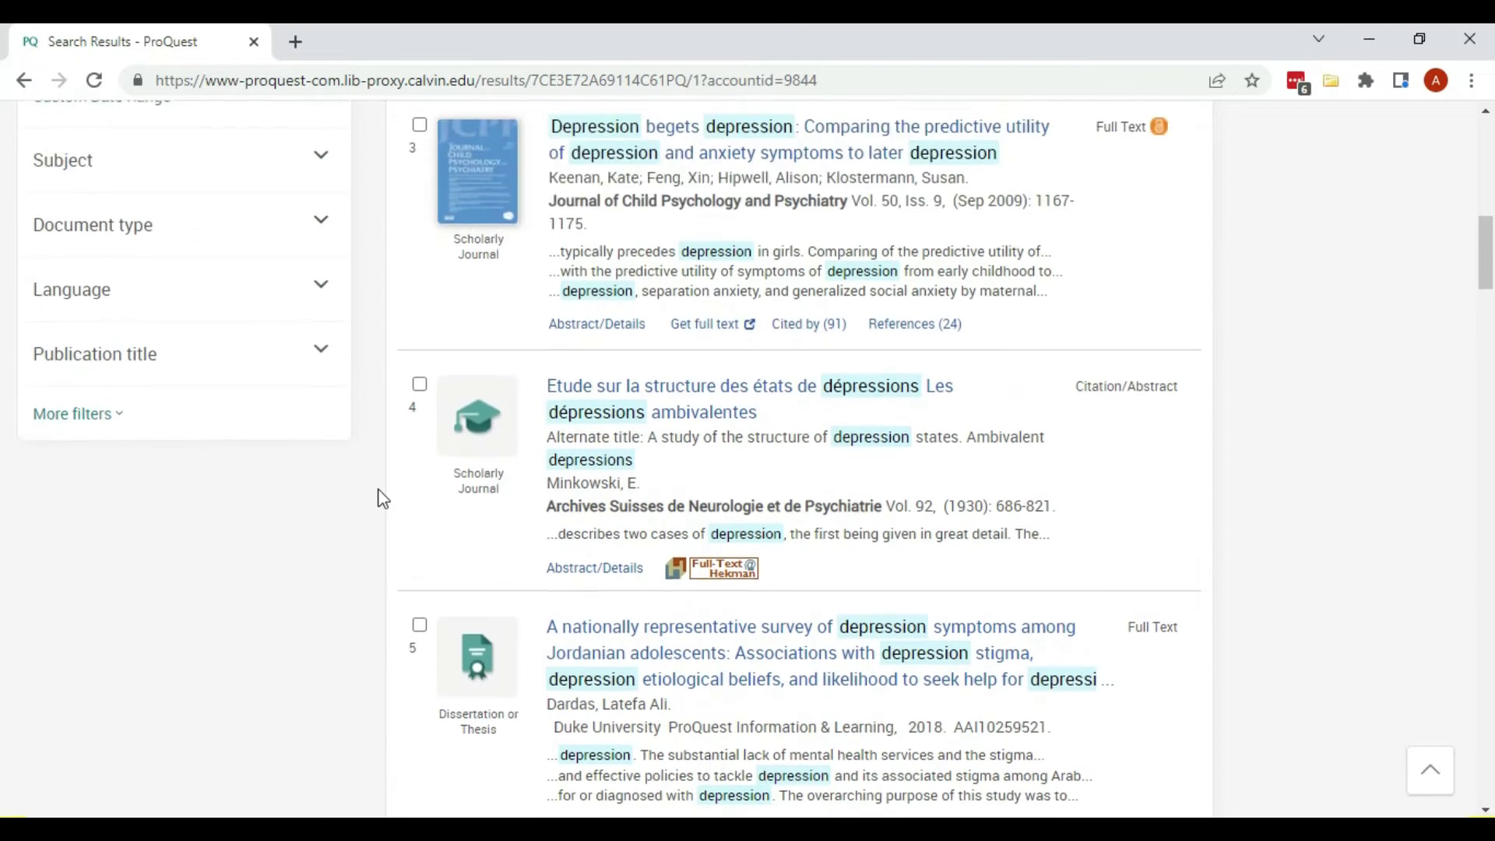
scroll(383, 499, up, 8)
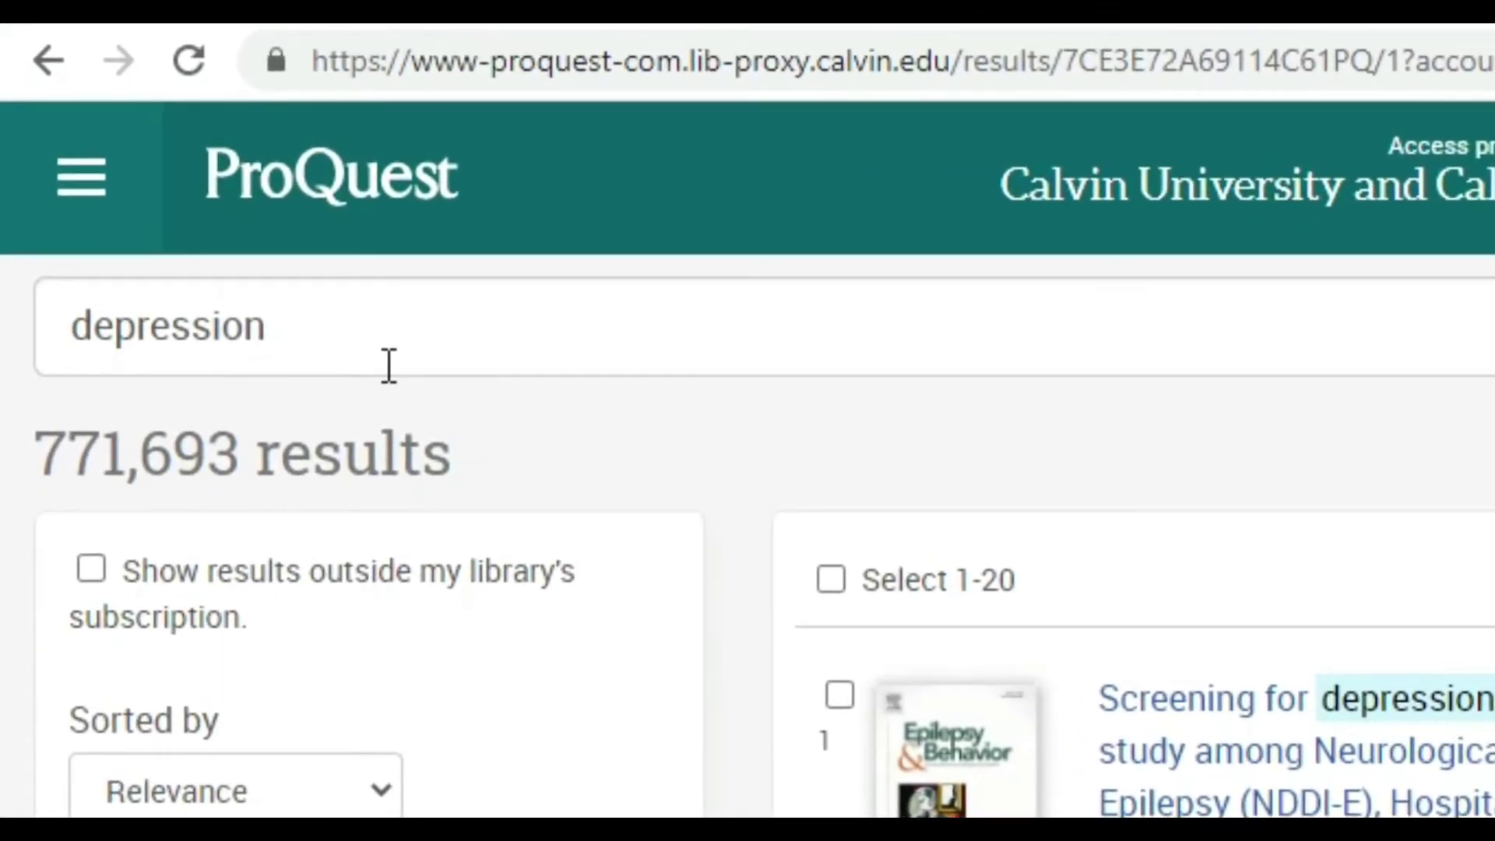
Extend the search query with the keywords "young adults quarantine pandemic" after "depression".
click(315, 332)
text(youn)
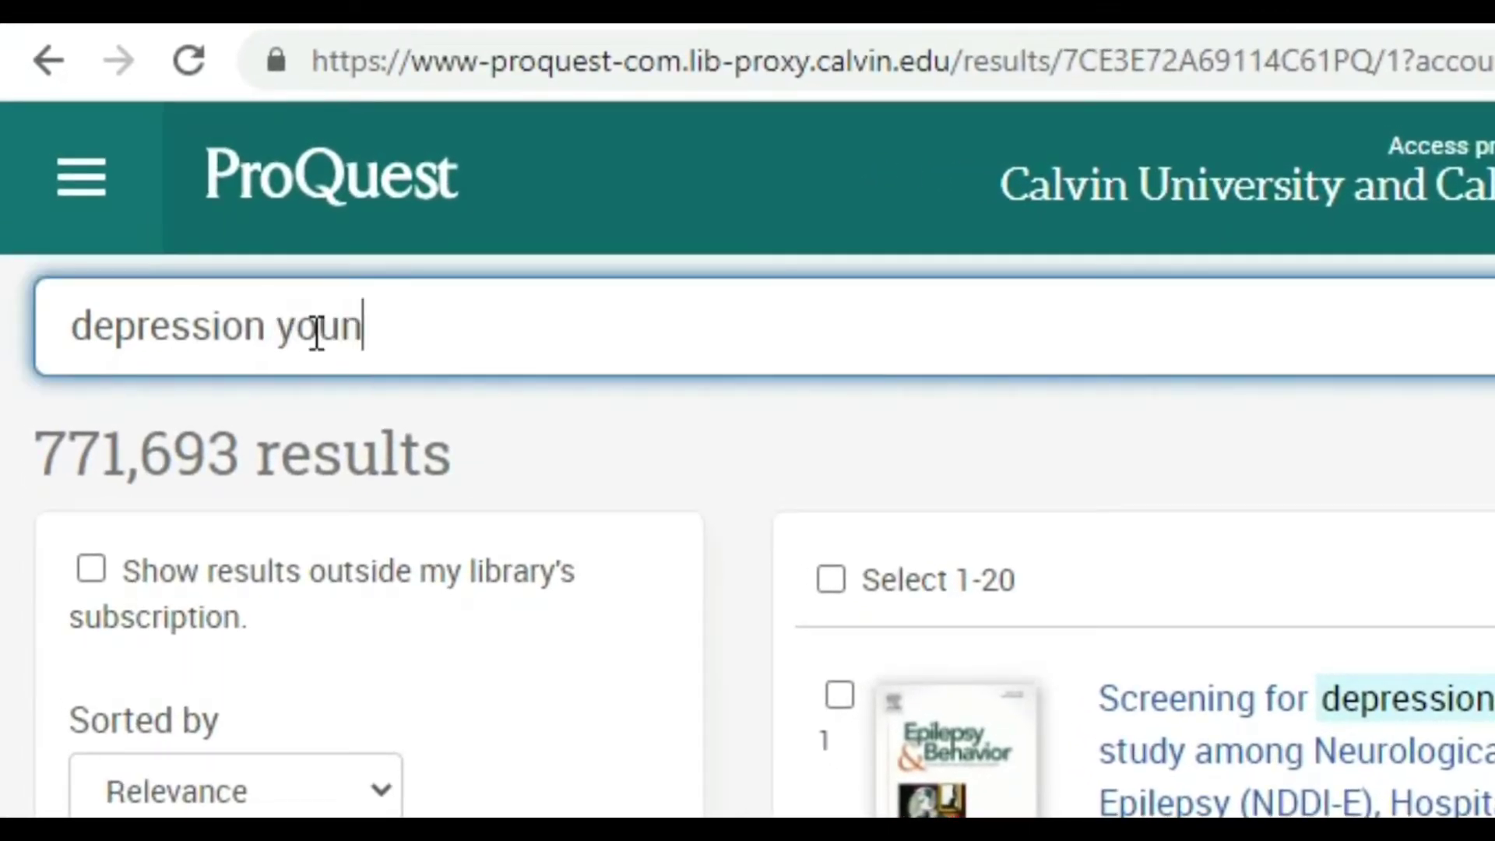
text(g adults qua)
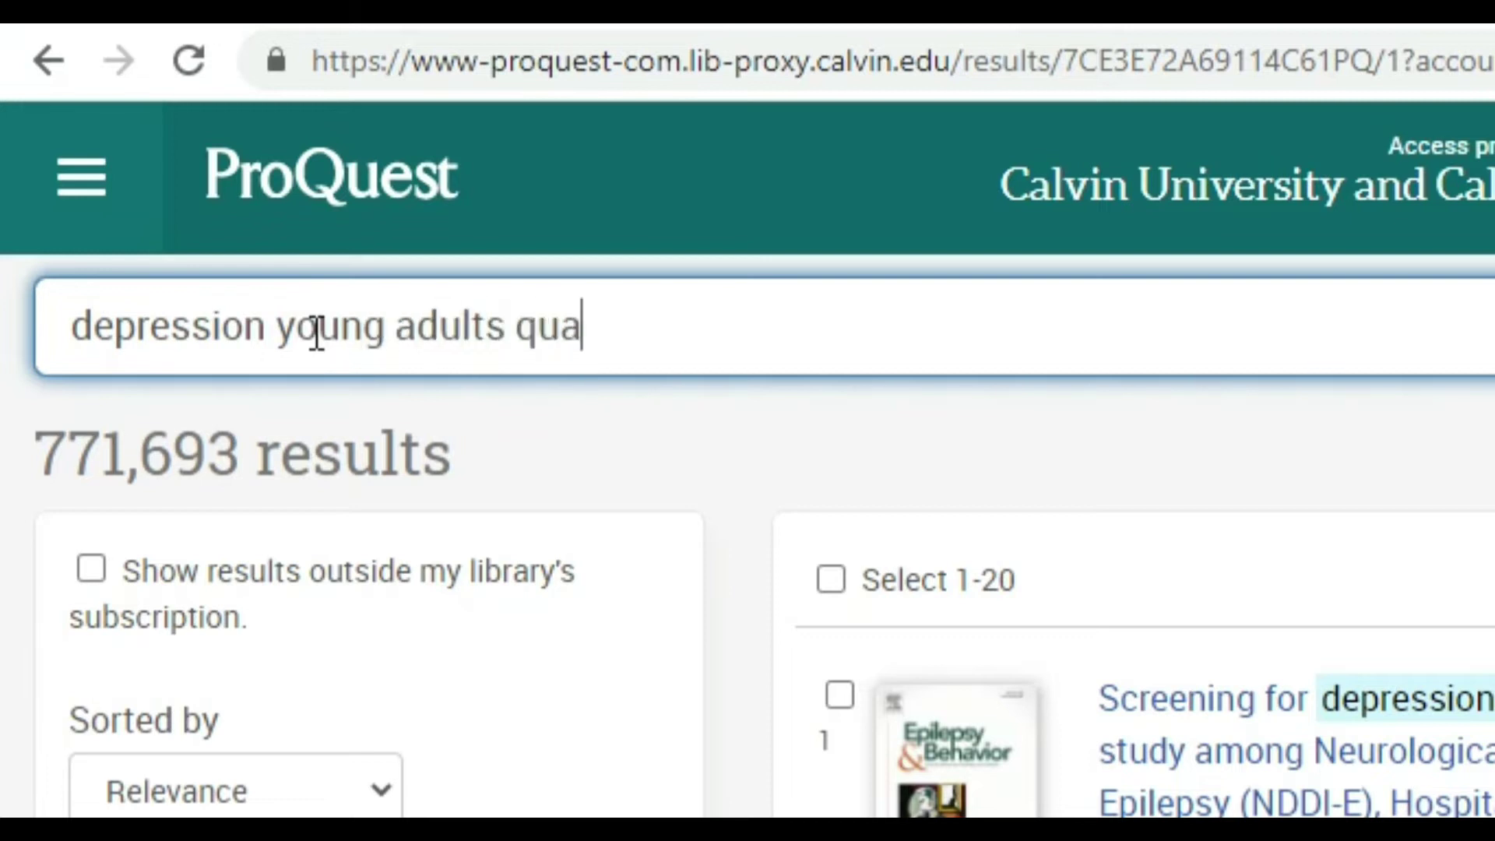
text(rantine pandemic)
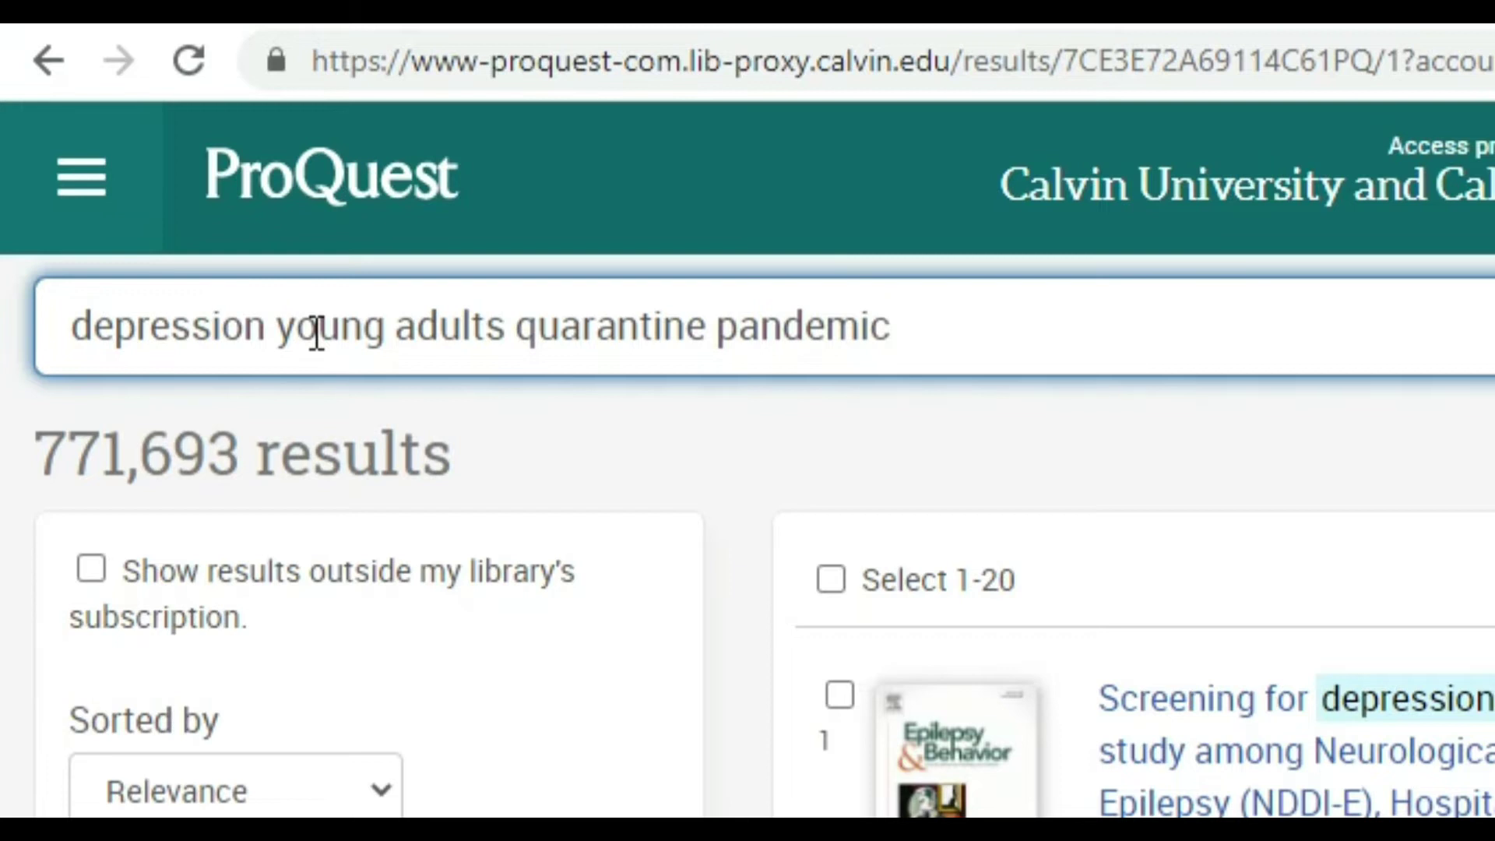
Replace "young adults" in the query with the synonym group "(young adult OR teenager OR adolescent)".
click(286, 333)
text(()
click(507, 326)
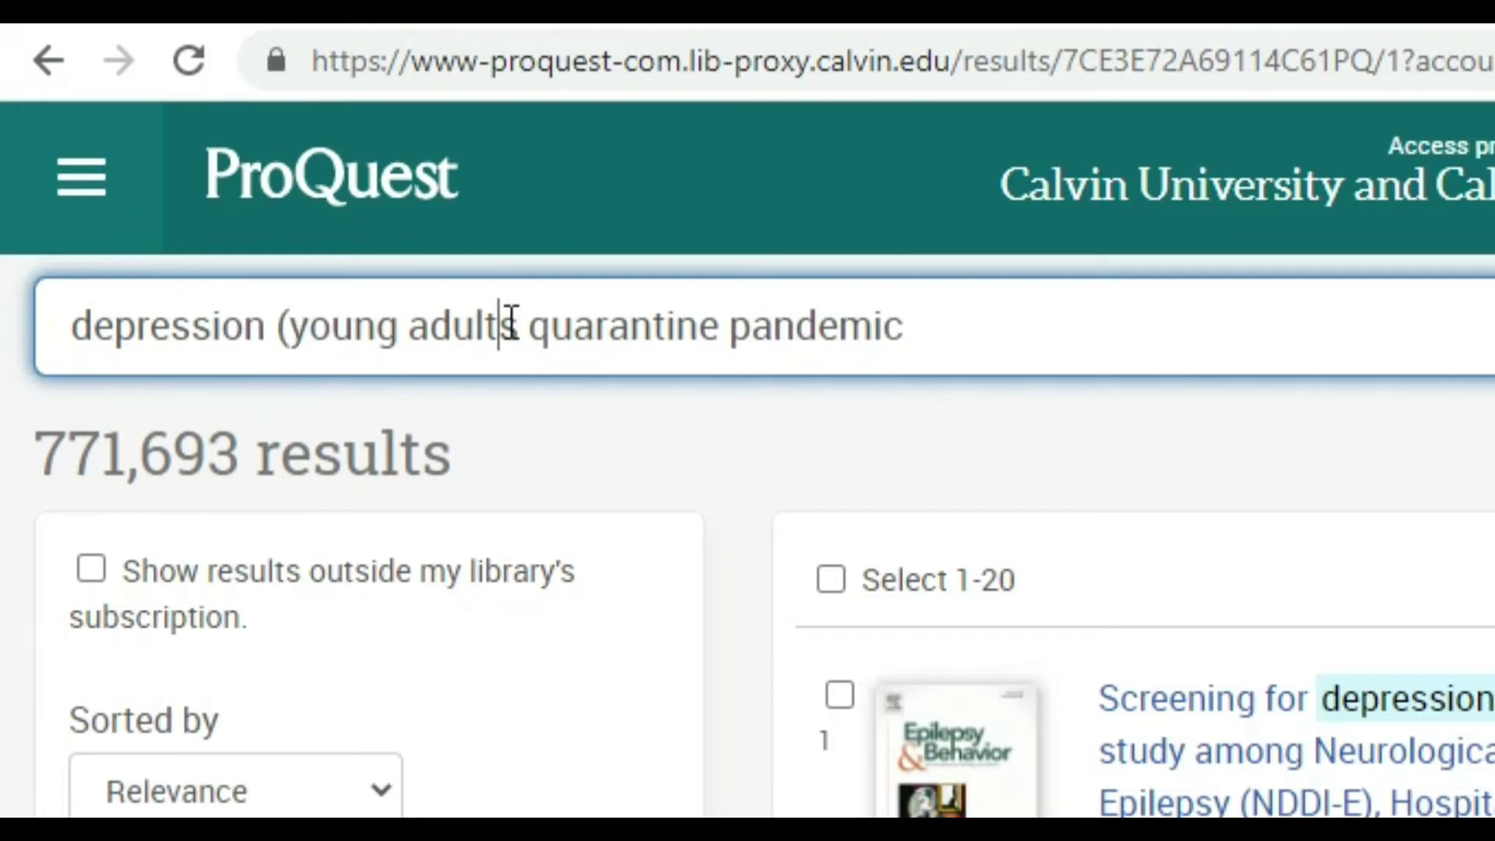
key(BackSpace)
text(OR teenager OR adol)
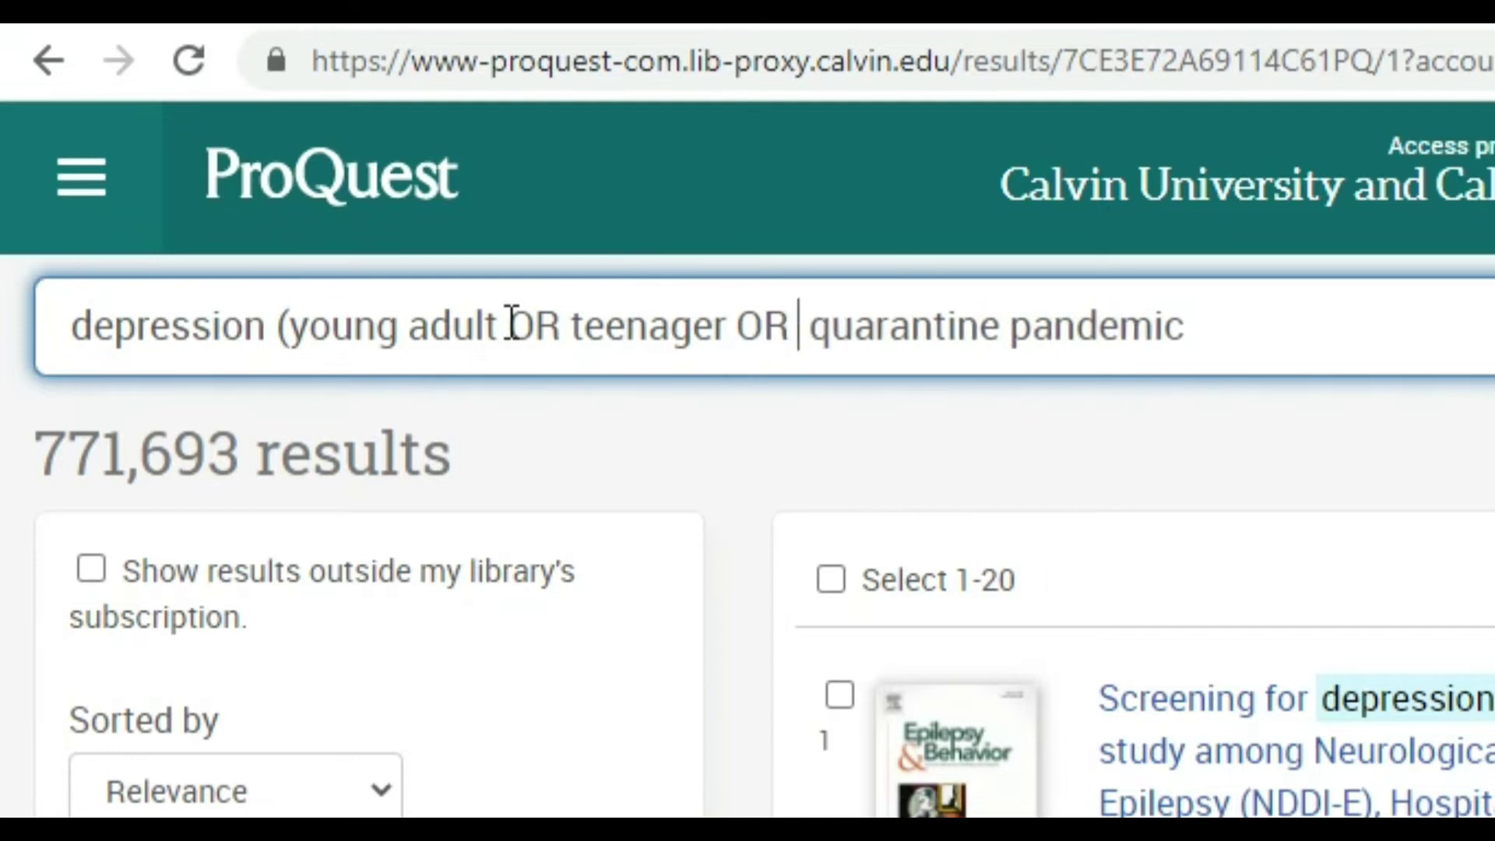
text(escent))
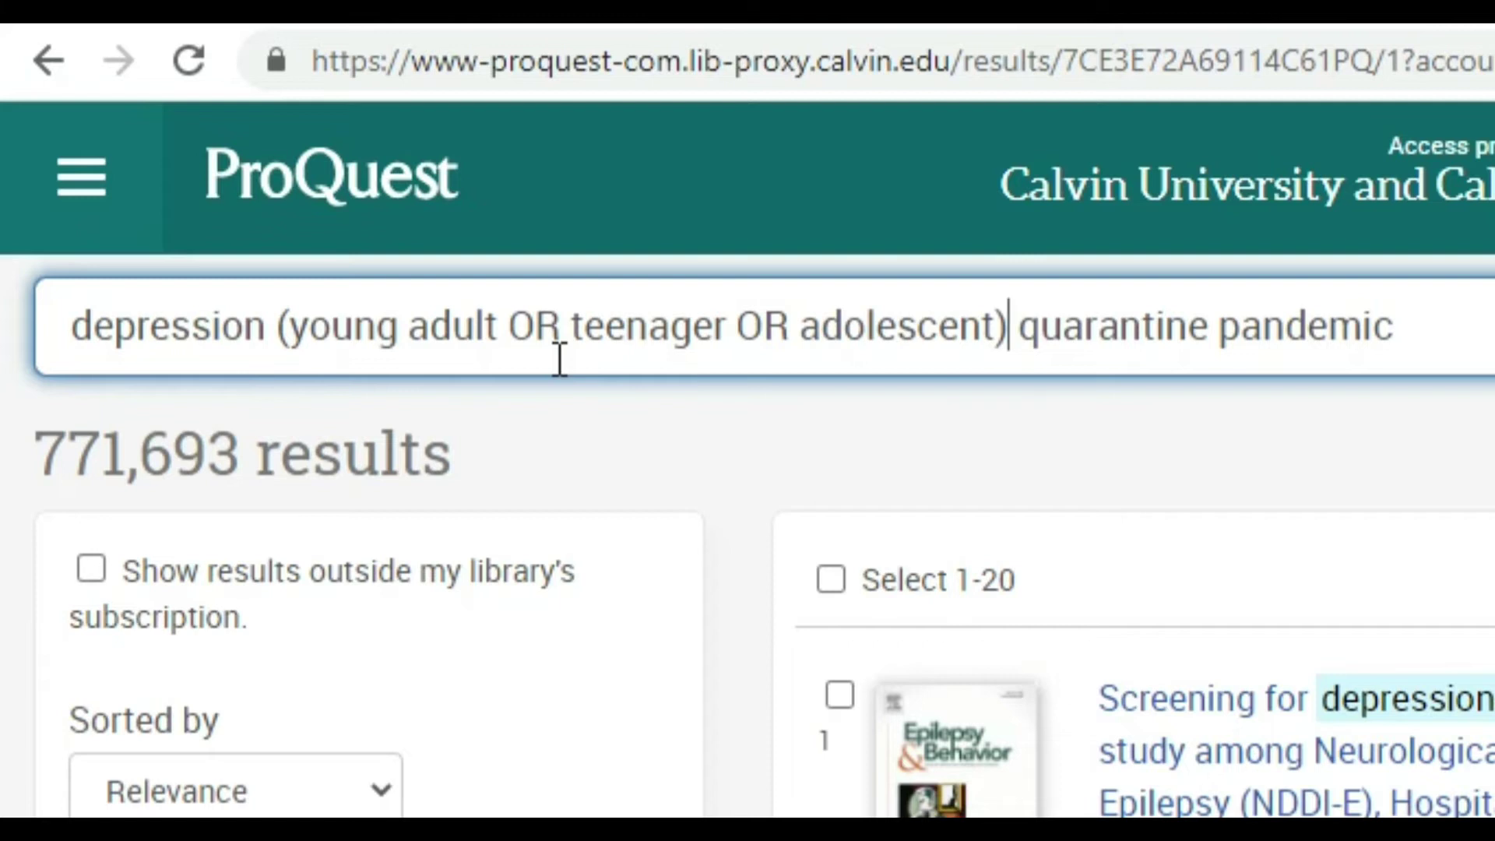
Put quotation marks around the phrase "young adult" in the query and run the revised search.
click(301, 324)
text(")
click(522, 343)
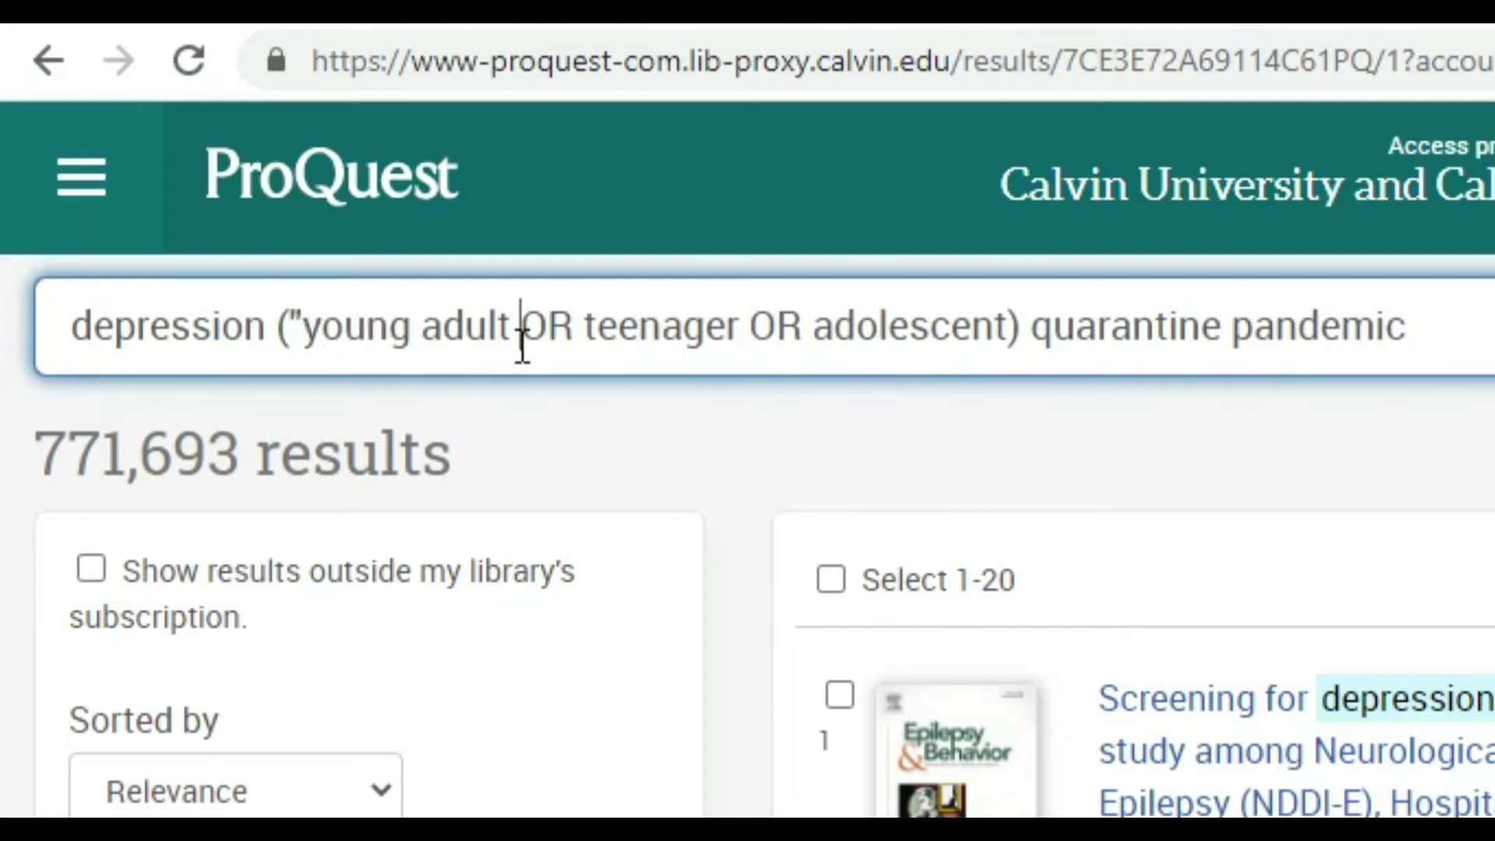
text(")
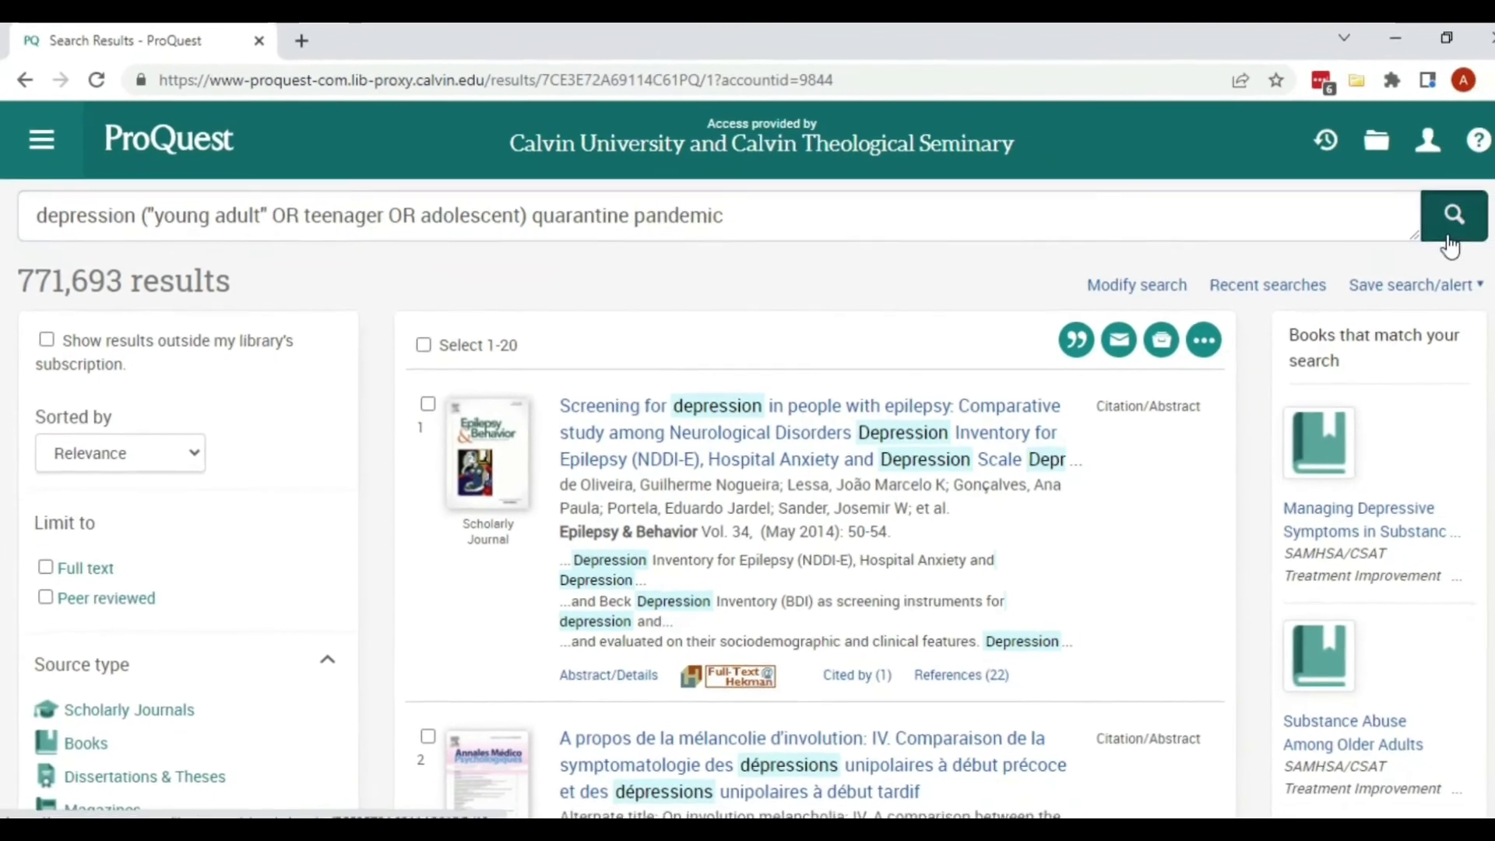
click(1425, 226)
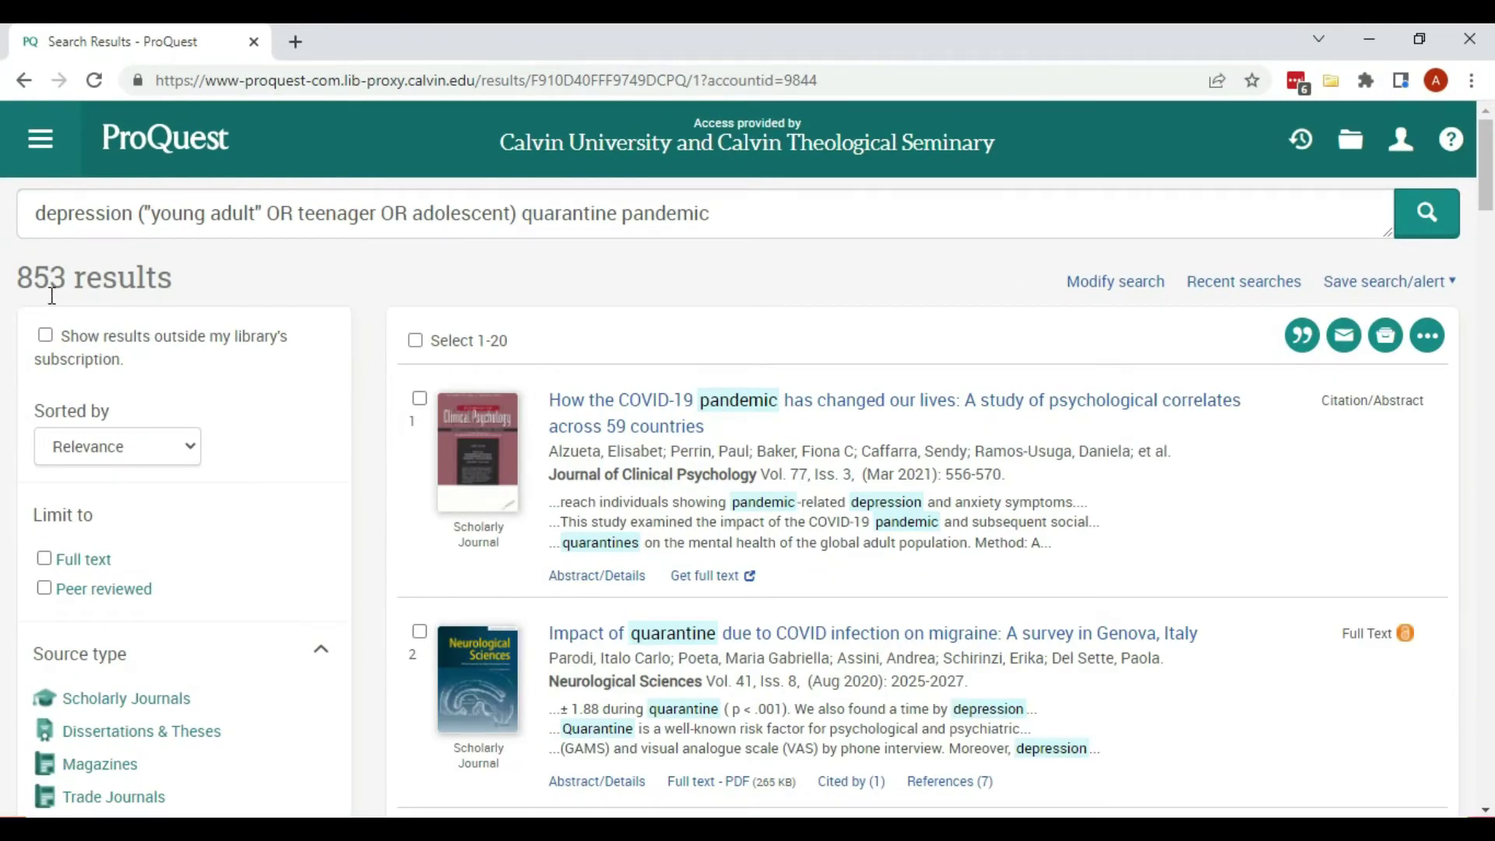
Look over the new search results and limit them to peer-reviewed sources.
scroll(374, 357, down, 3)
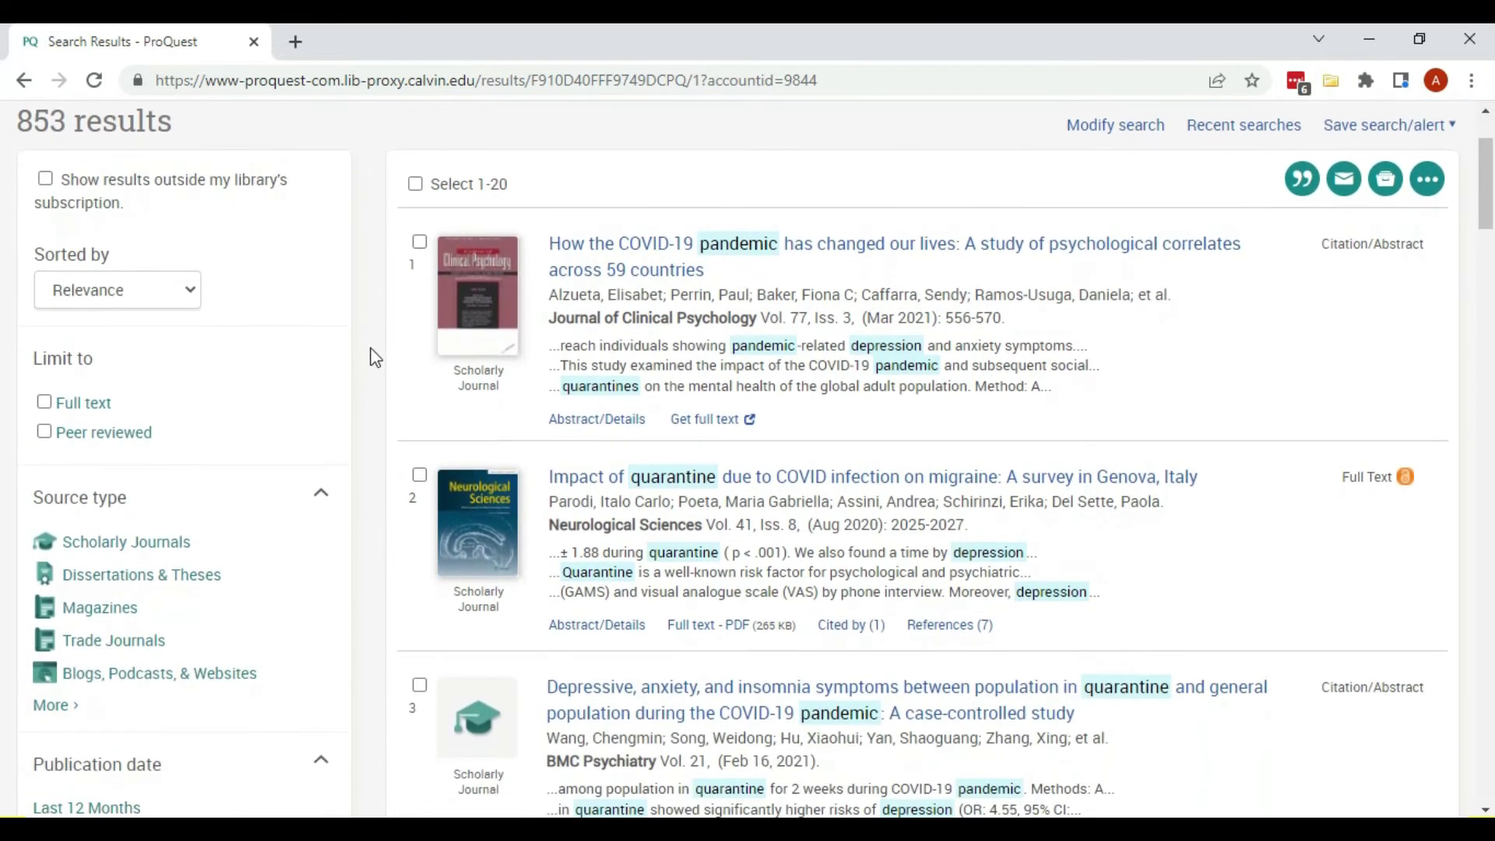
scroll(375, 357, down, 3)
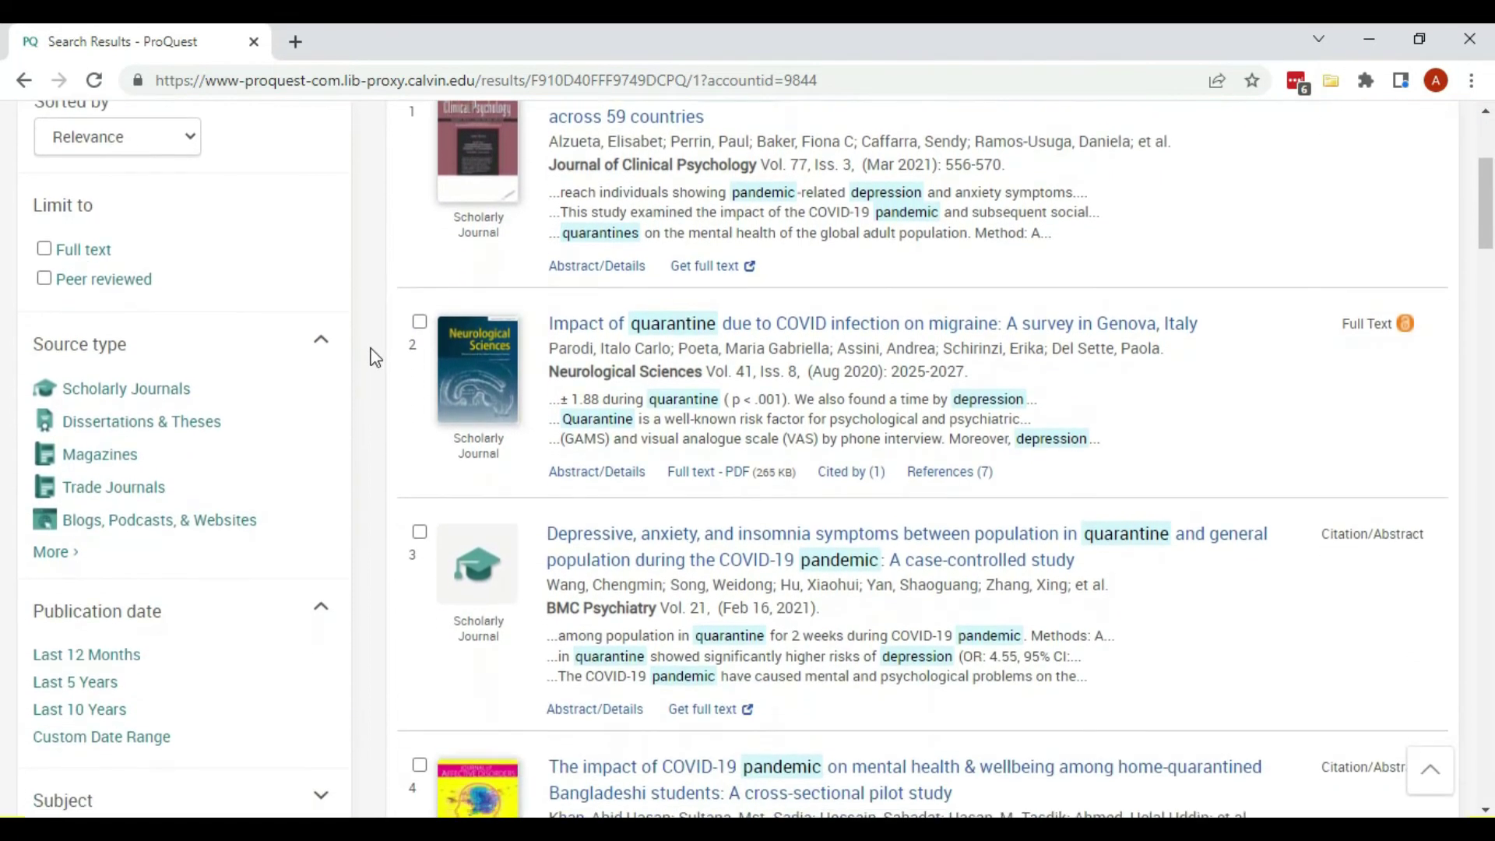
scroll(374, 357, down, 1)
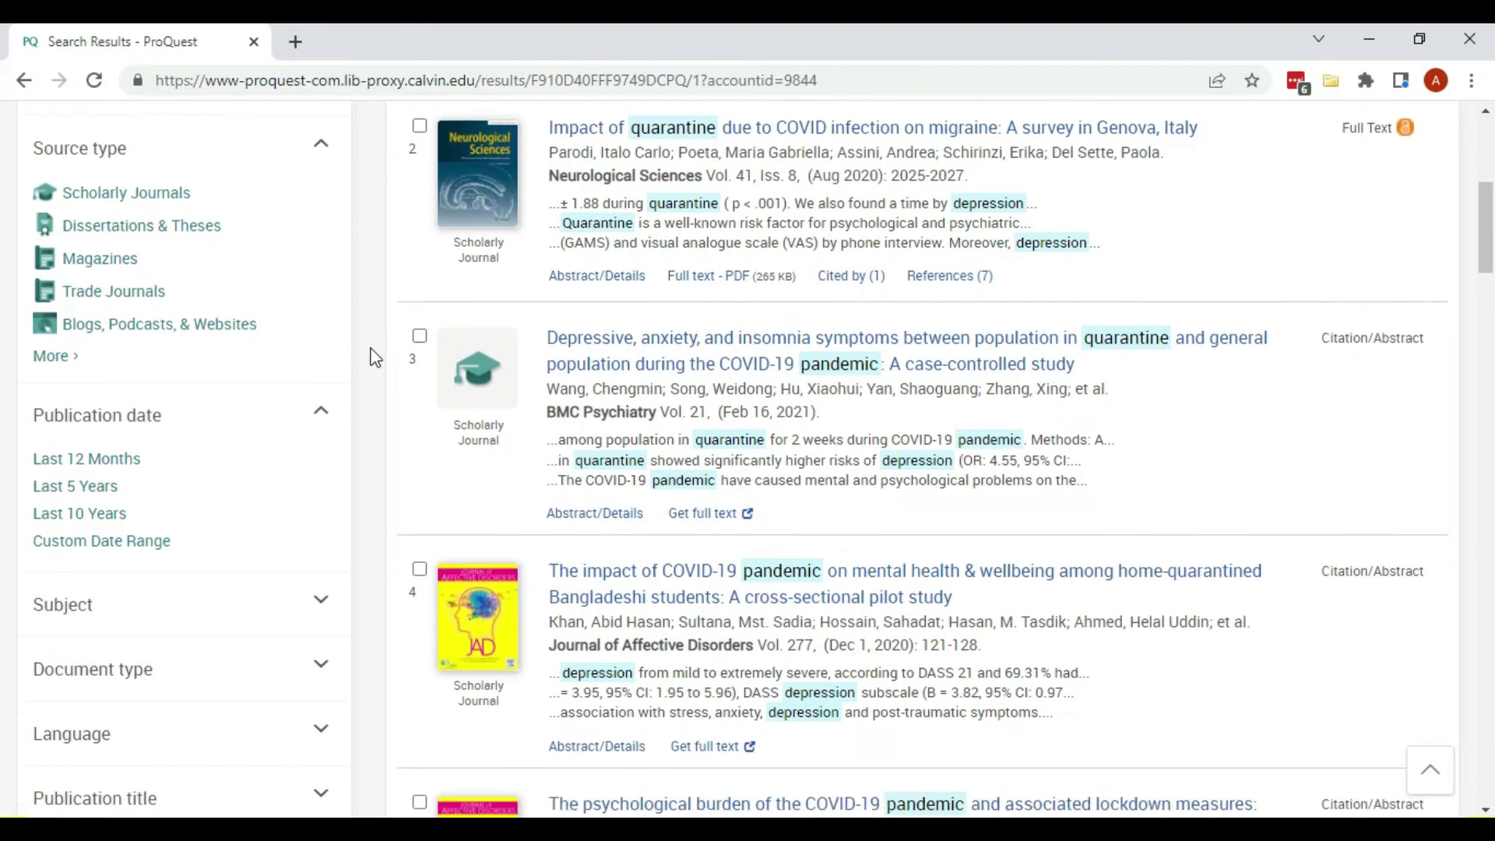
scroll(374, 358, down, 1)
scroll(374, 358, up, 7)
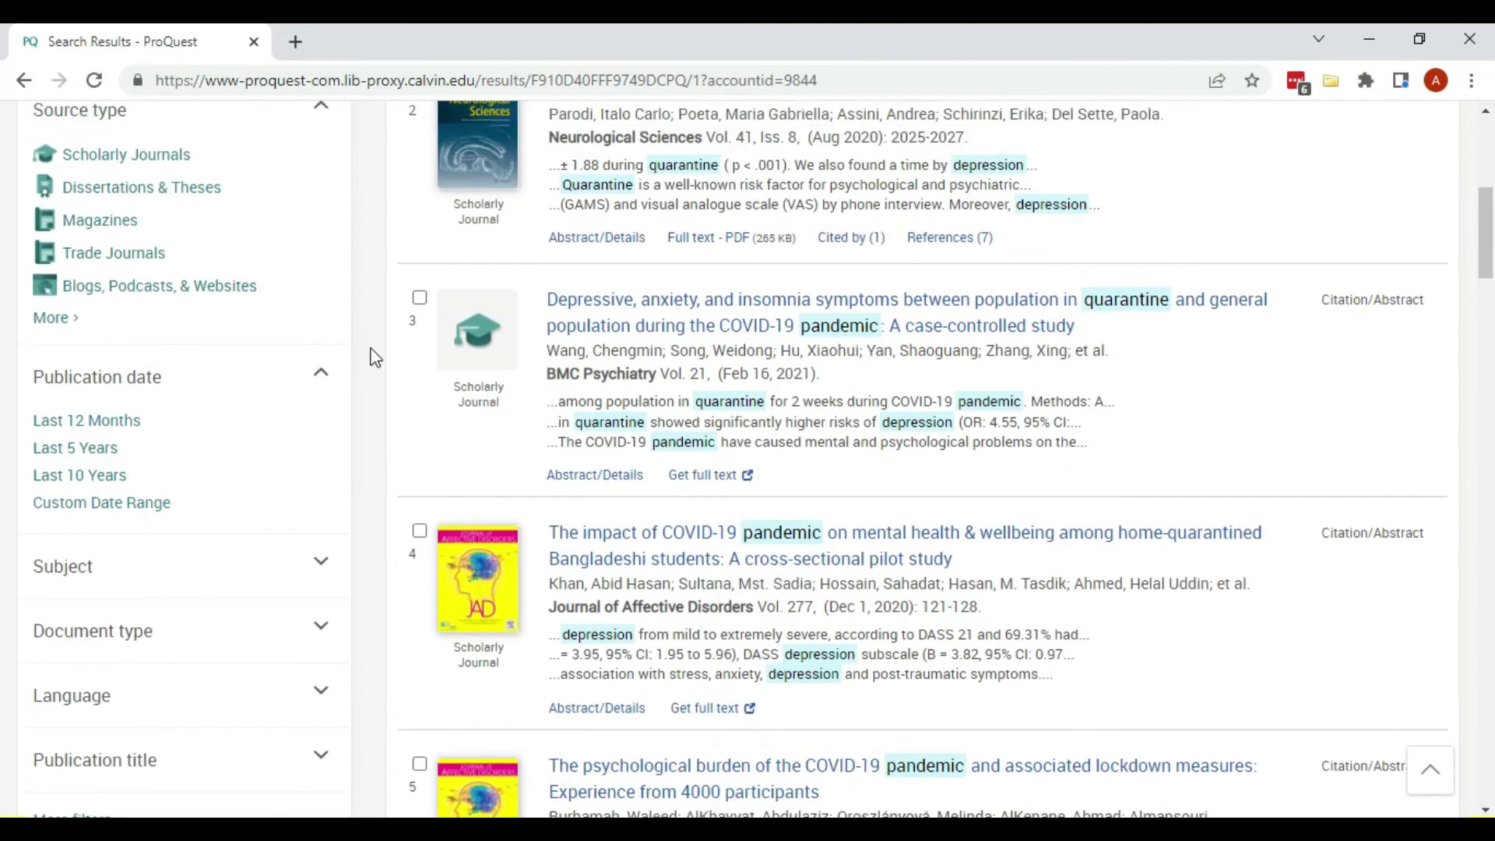
scroll(375, 358, up, 2)
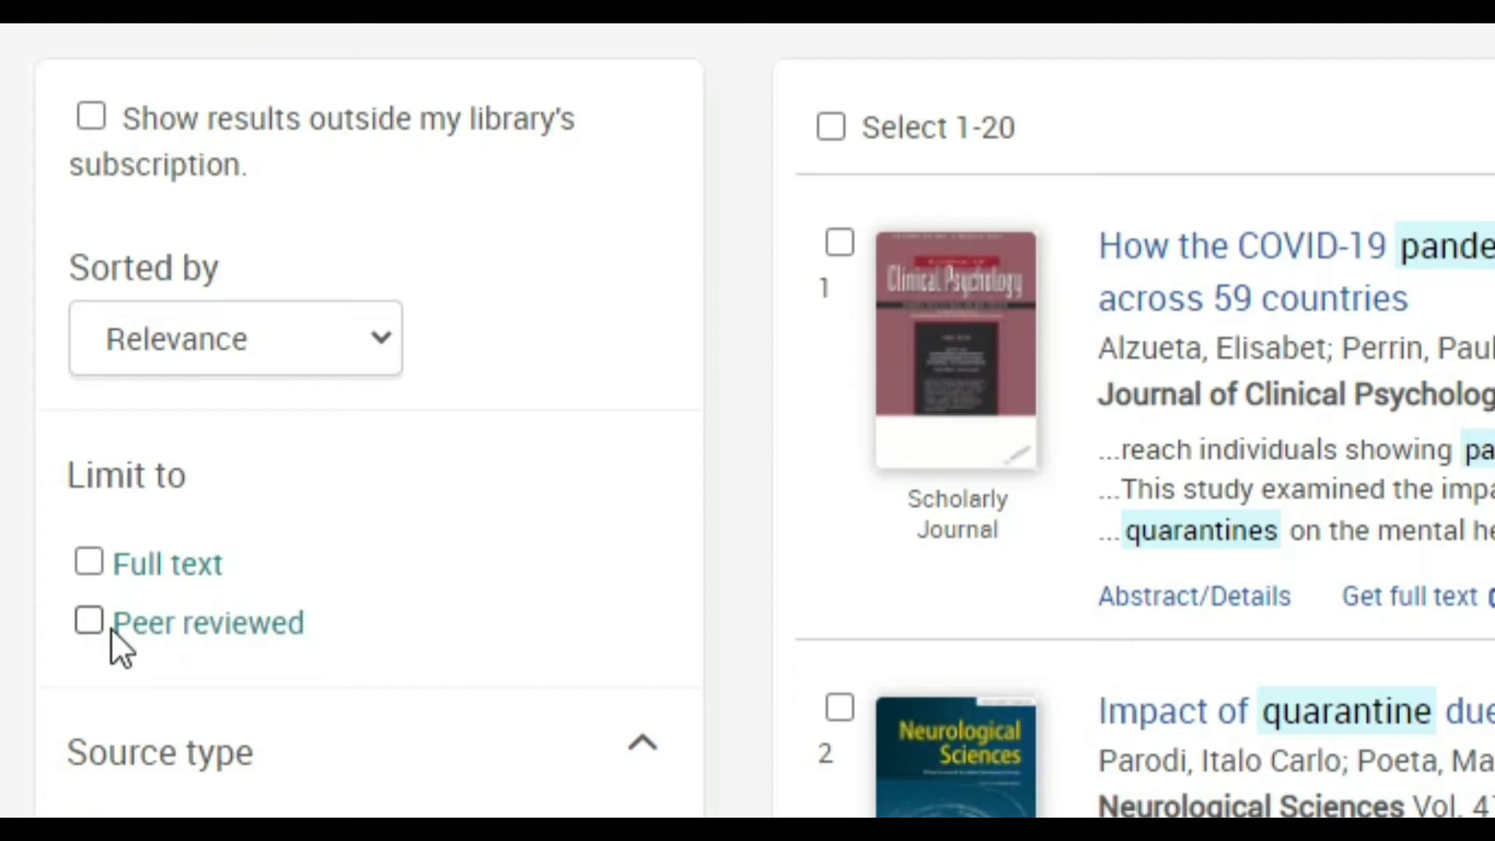
click(89, 623)
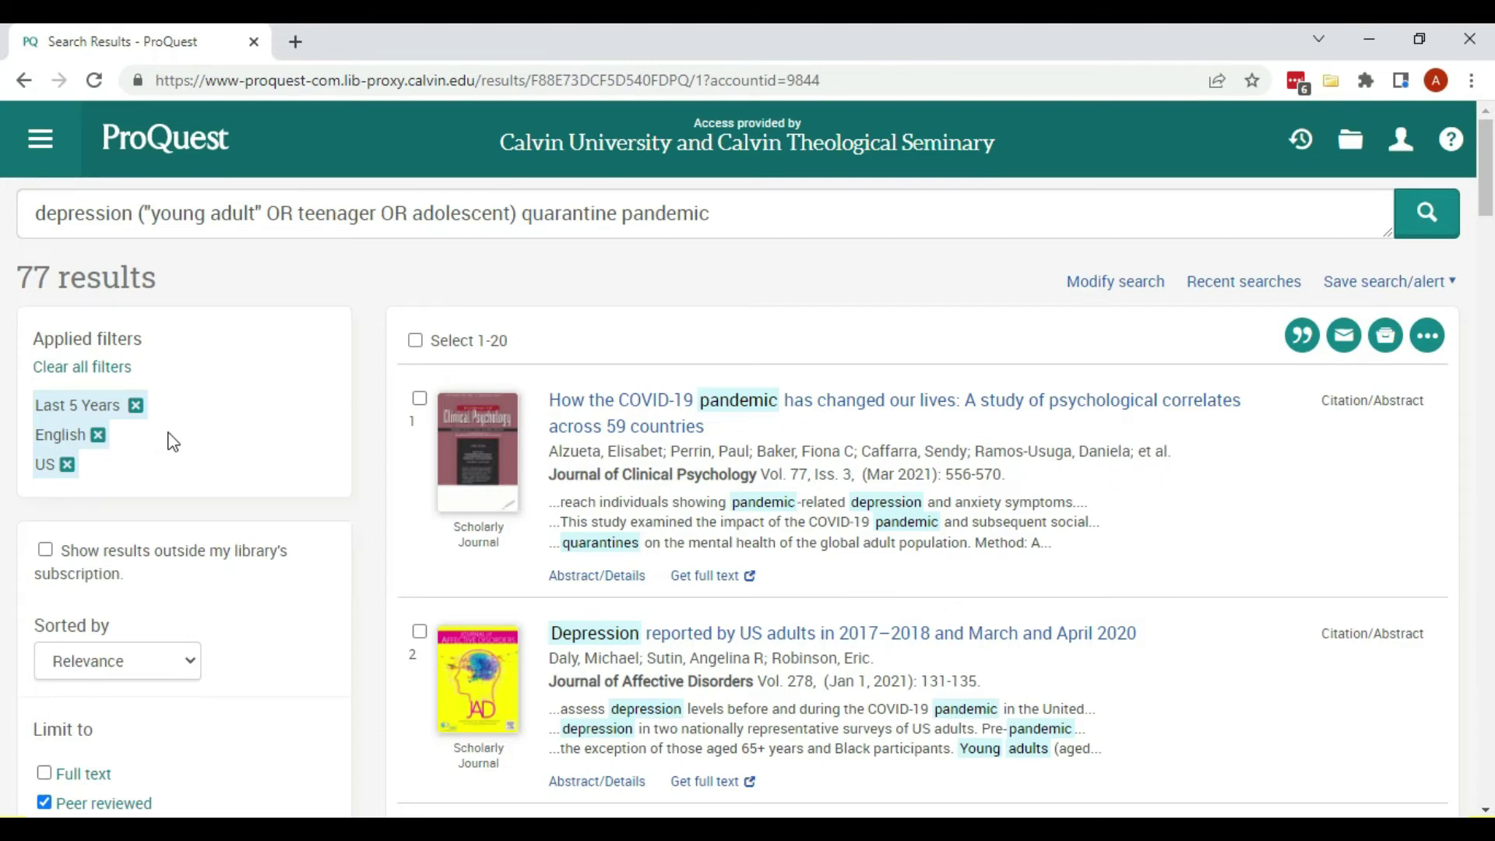
Open the result "Connections during crisis: Adolescents' social dynamics and mental health during COVID-19" from the filtered list.
scroll(380, 461, down, 8)
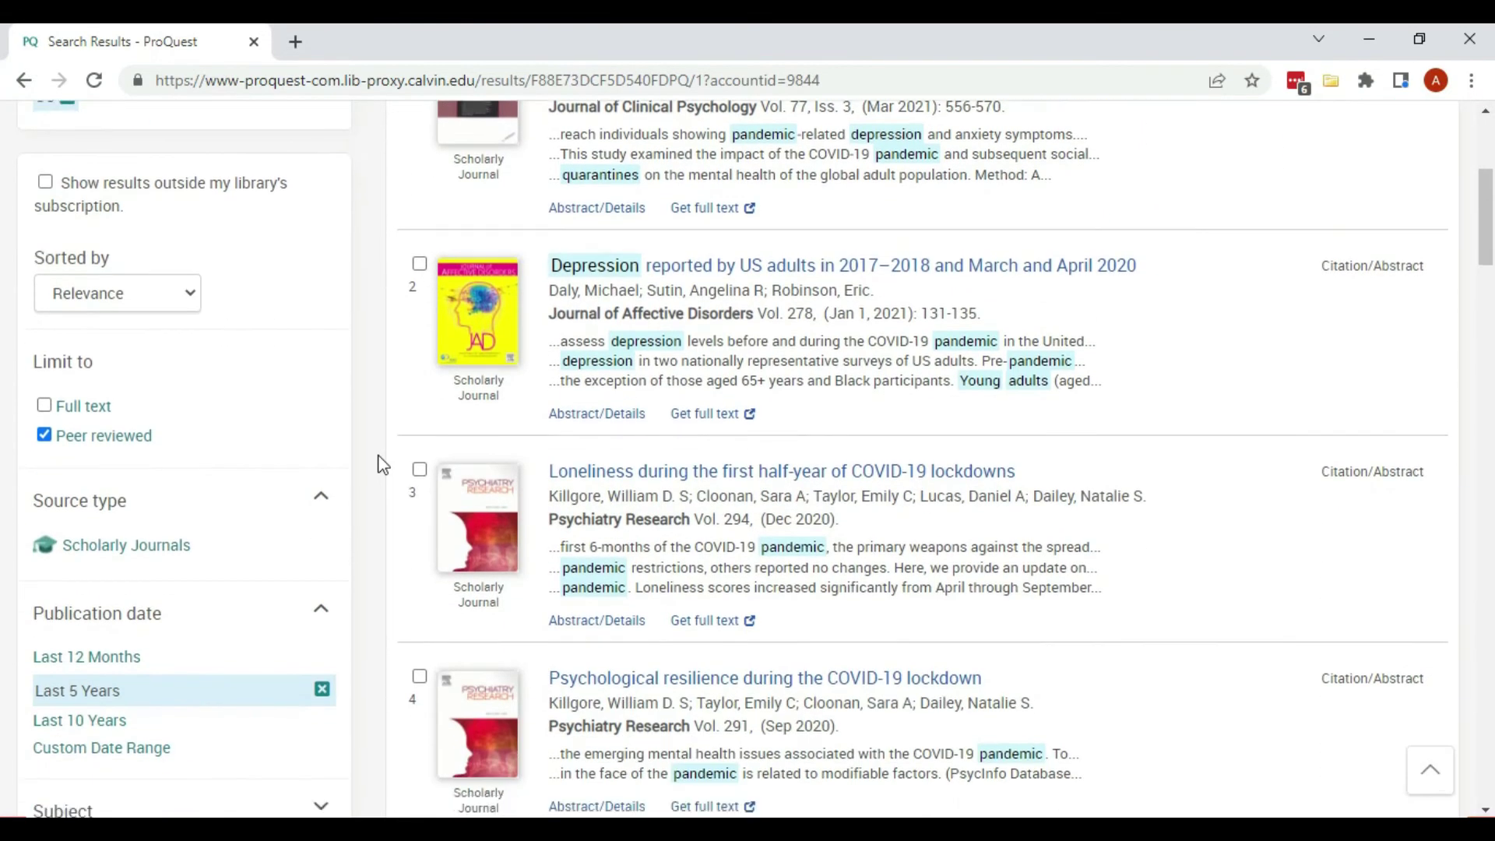
scroll(382, 465, down, 13)
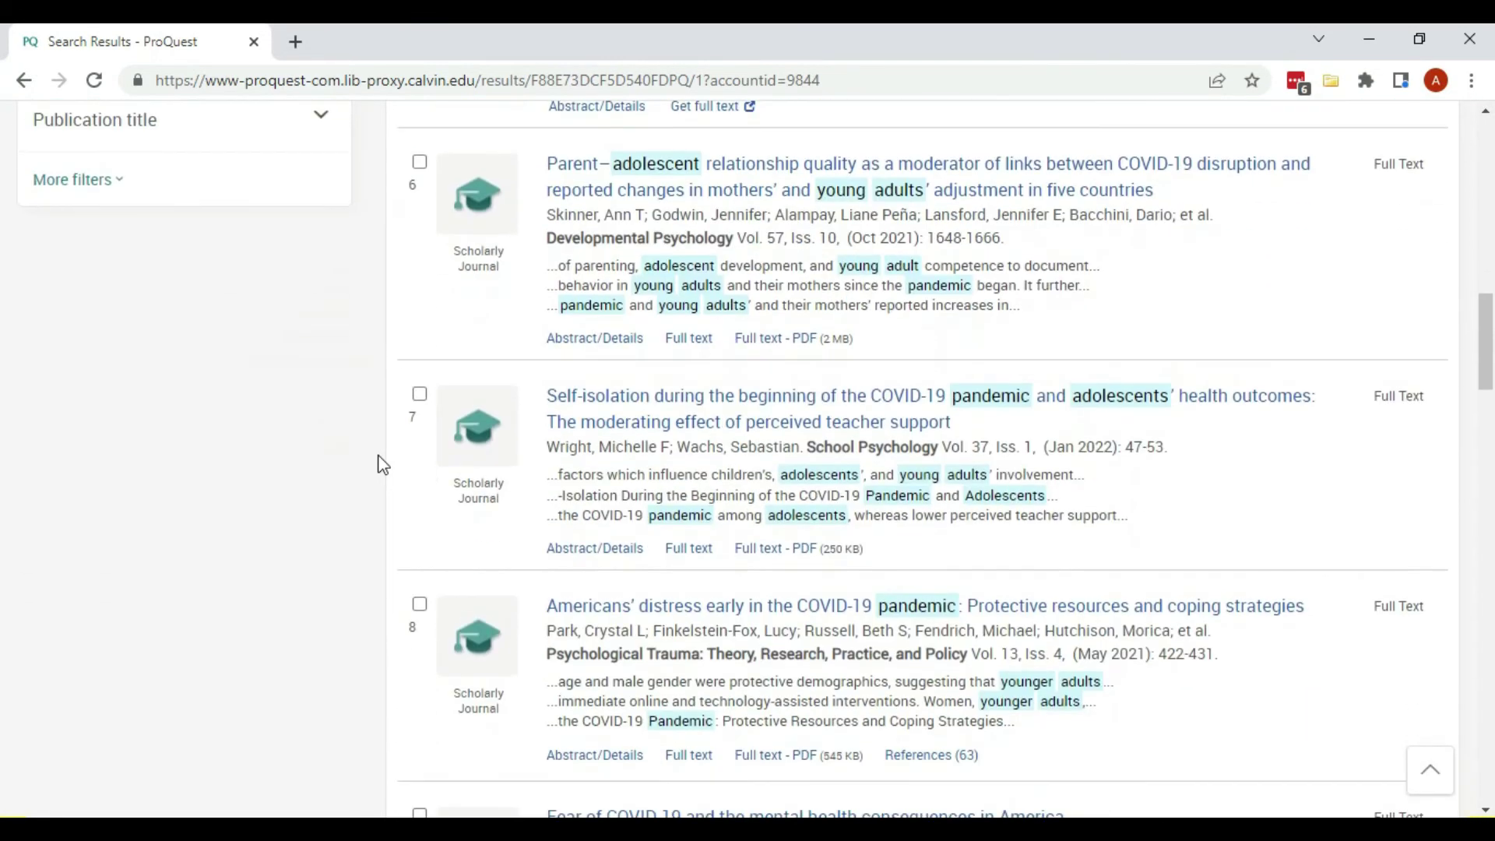
scroll(380, 461, down, 4)
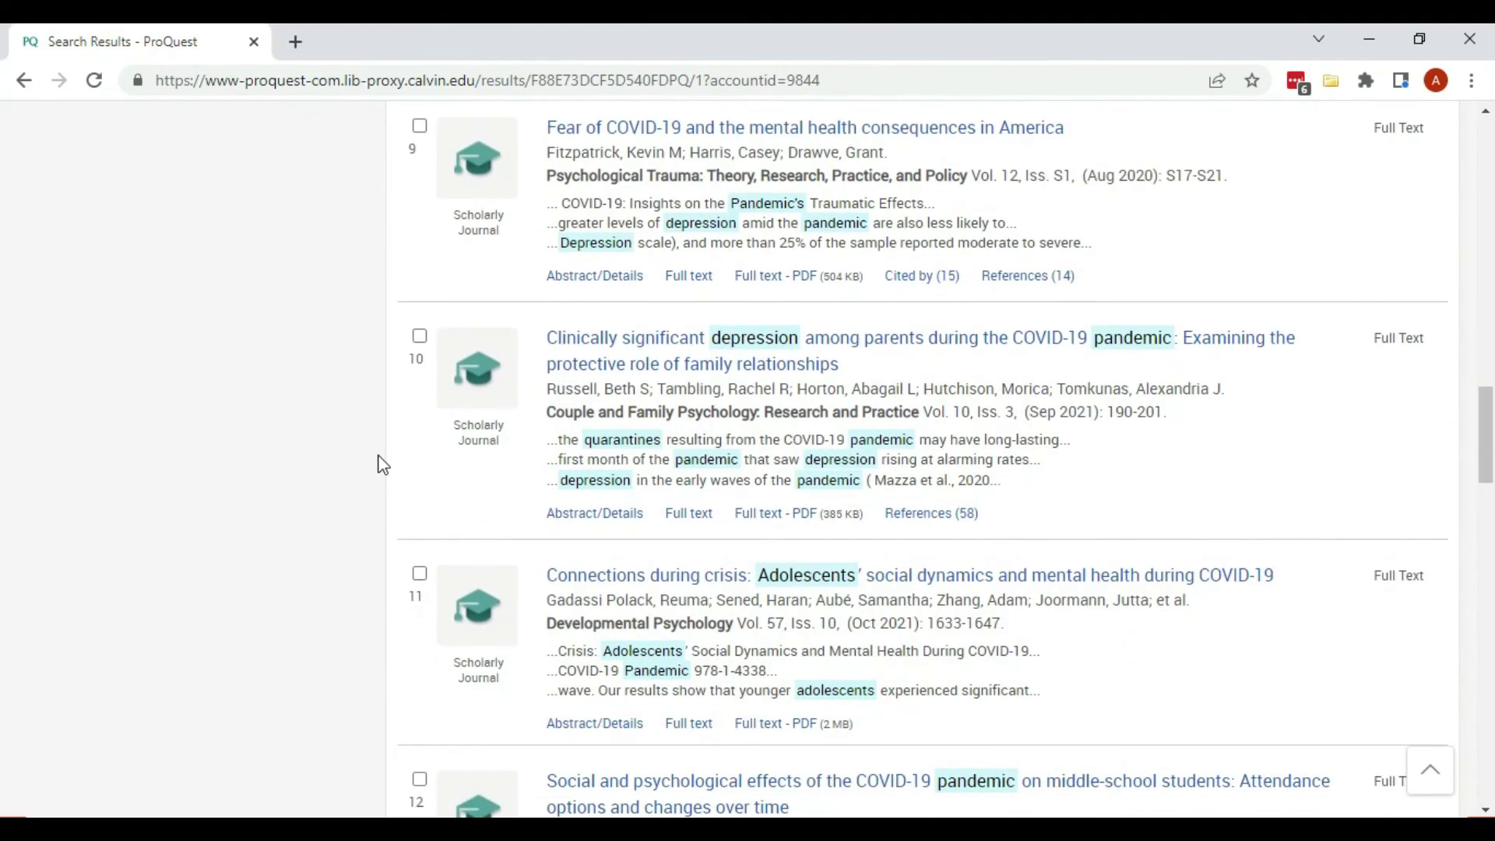
scroll(965, 724, down, 3)
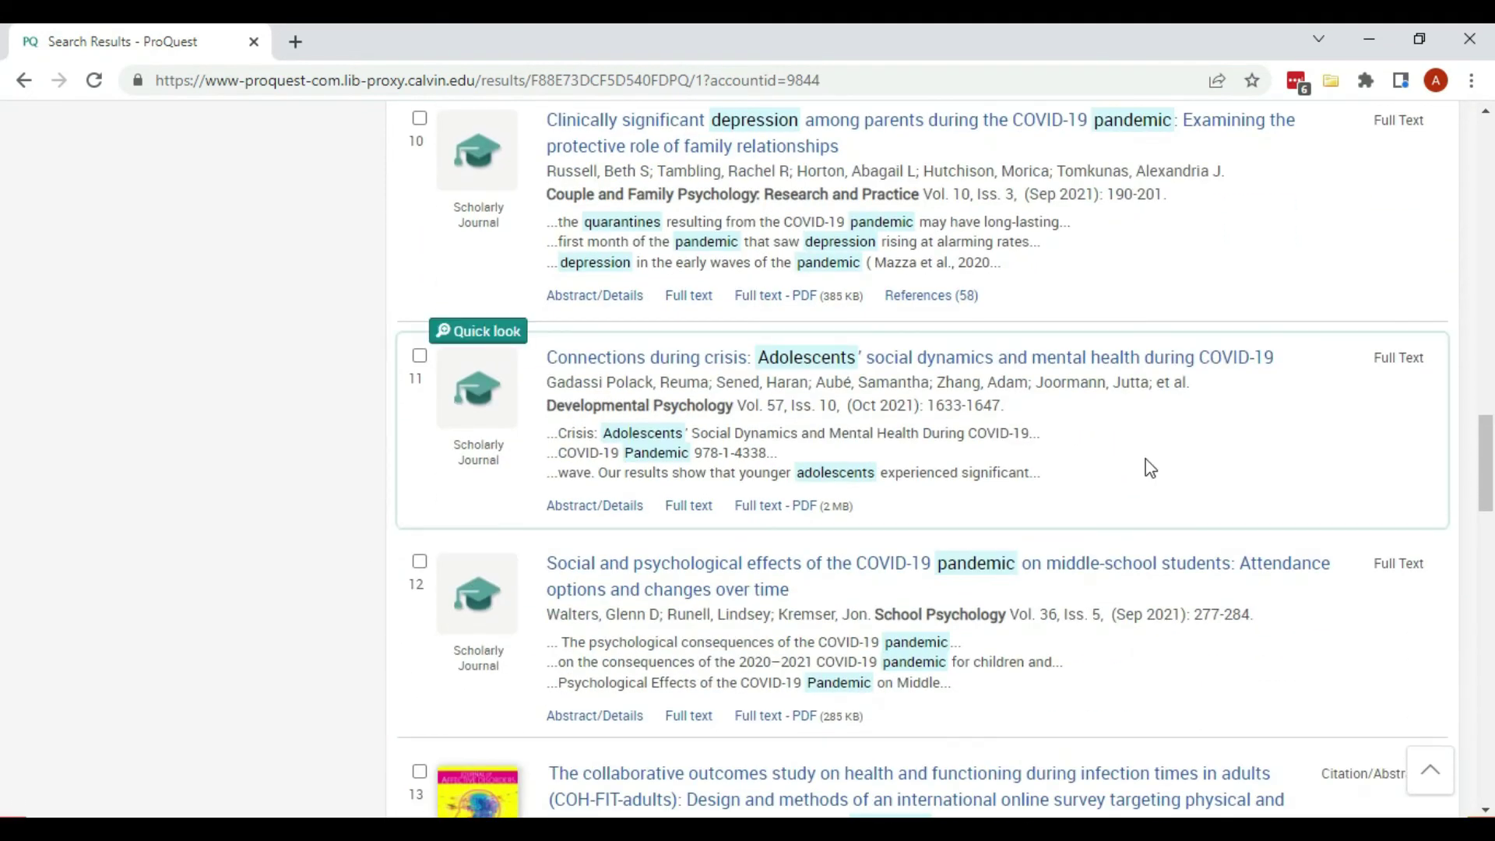
click(1041, 361)
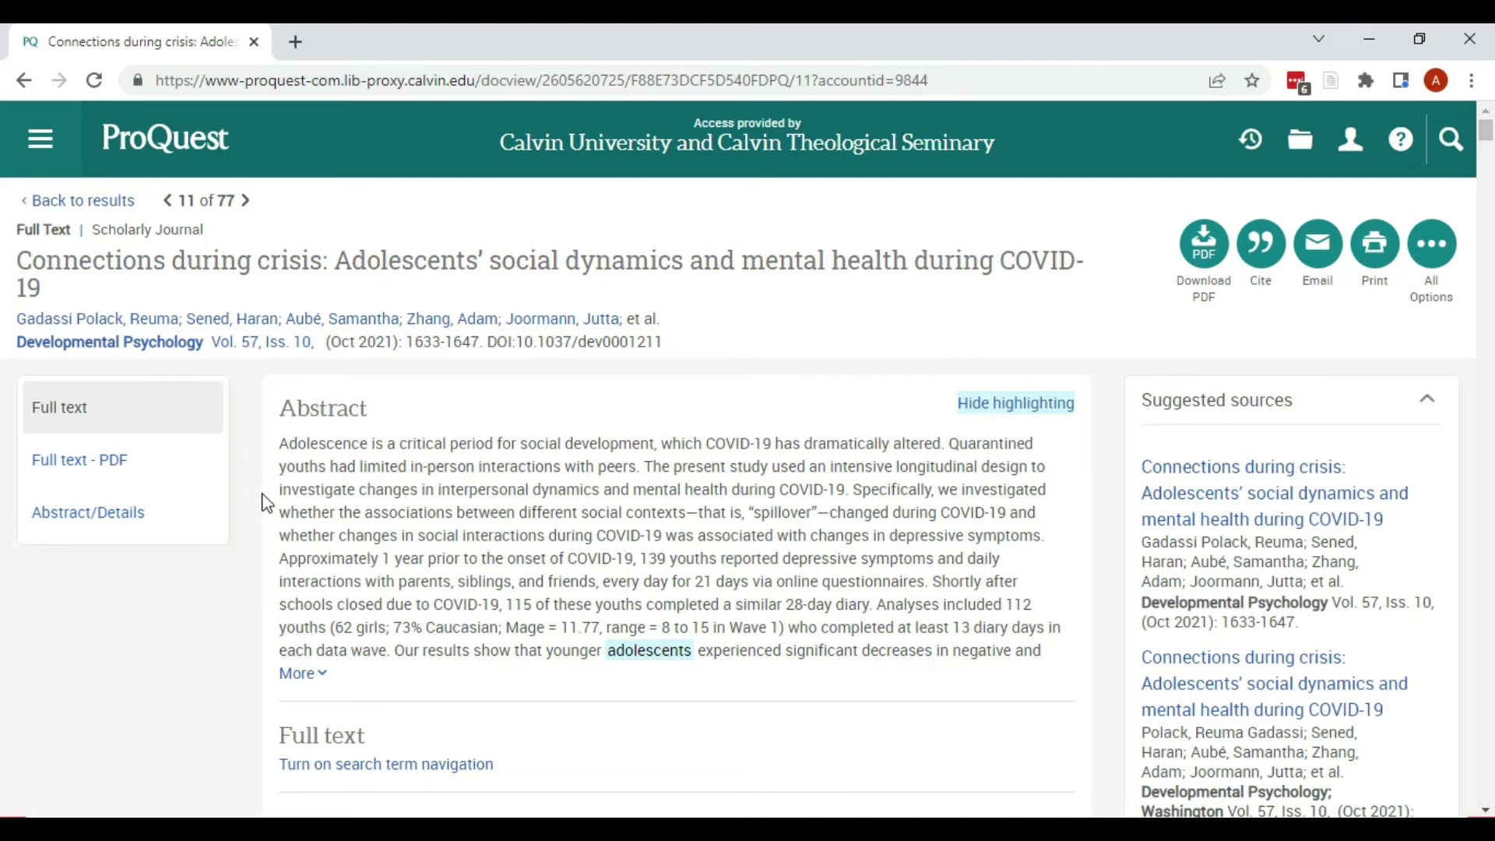
Examine the article's abstract, full-text contents outline and suggested sources.
scroll(267, 503, down, 2)
scroll(267, 503, down, 5)
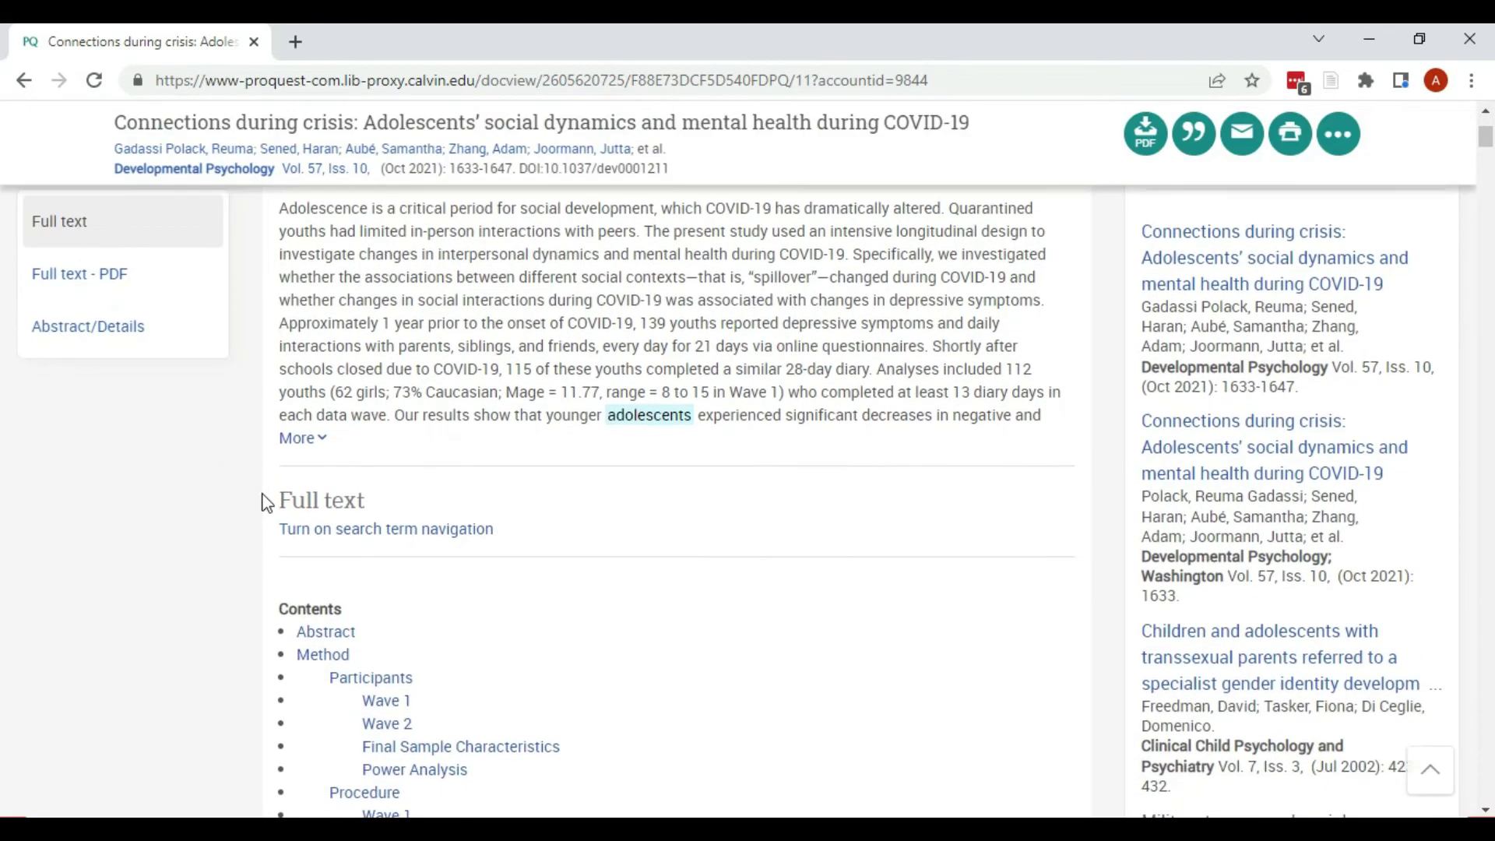
scroll(267, 503, up, 5)
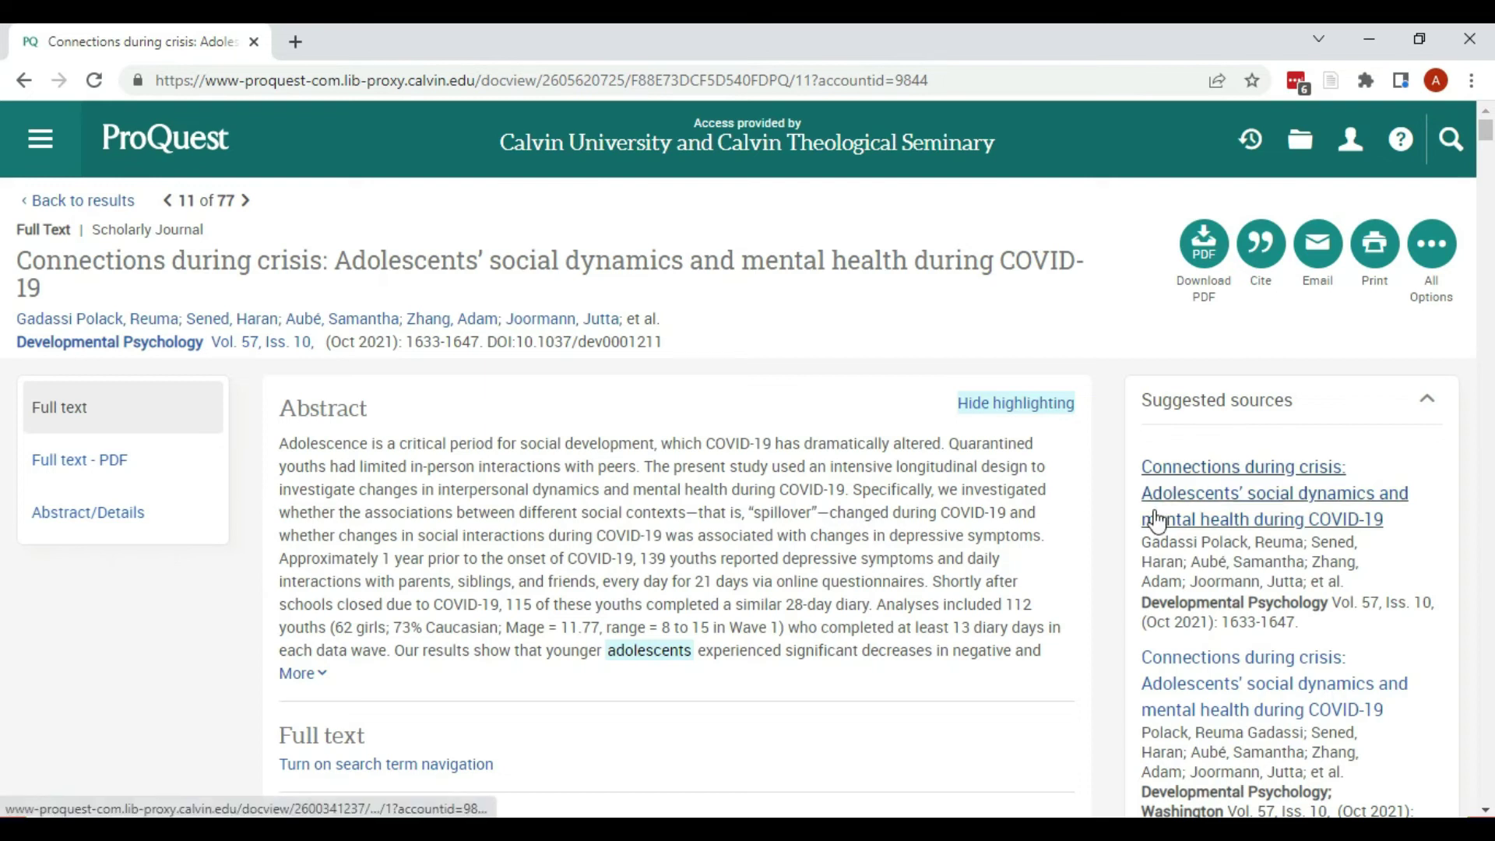
scroll(1458, 573, down, 2)
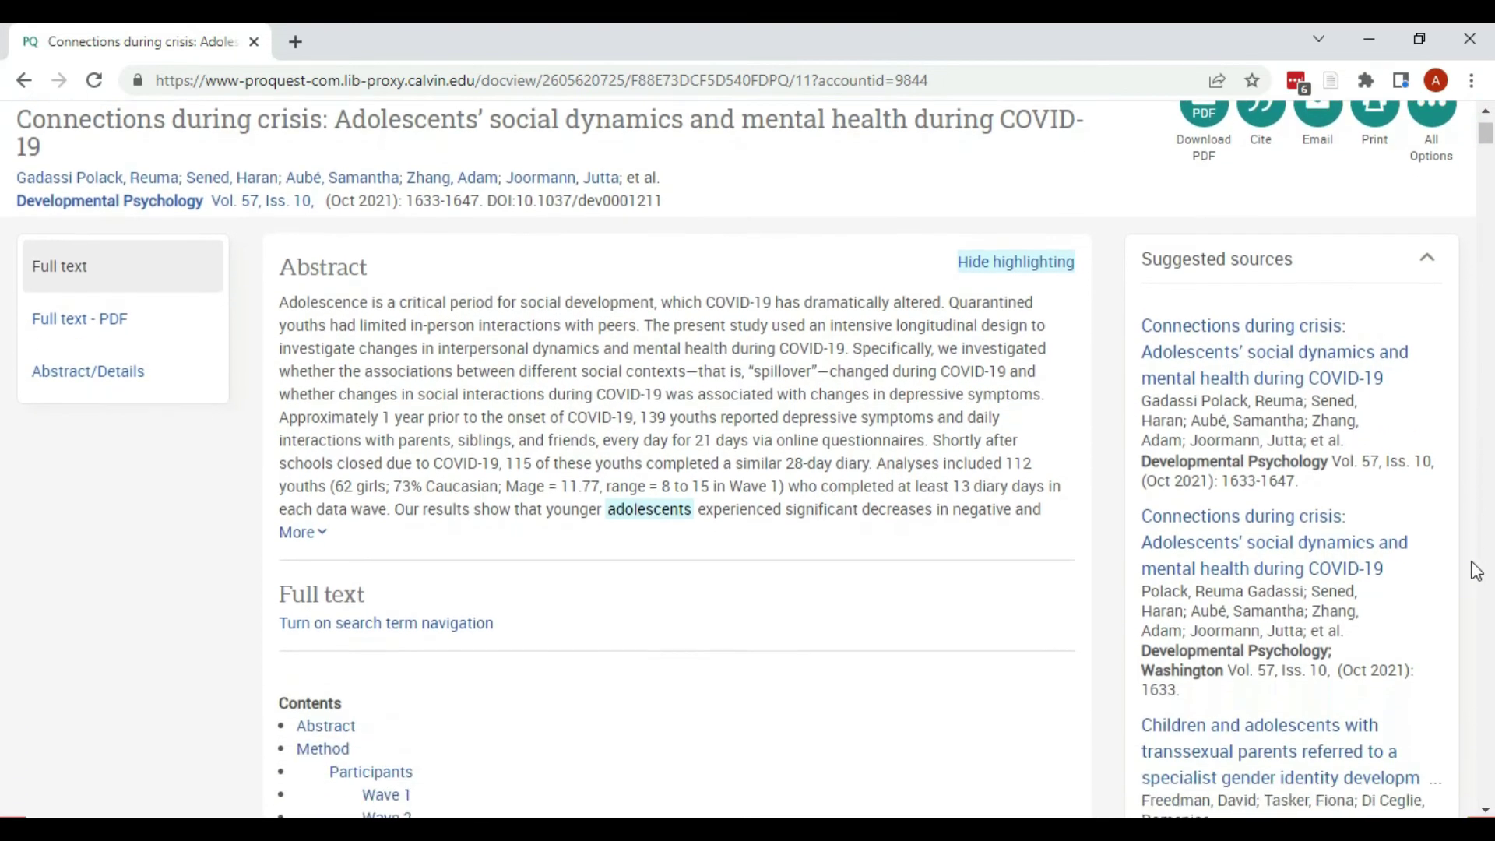
scroll(1477, 570, down, 4)
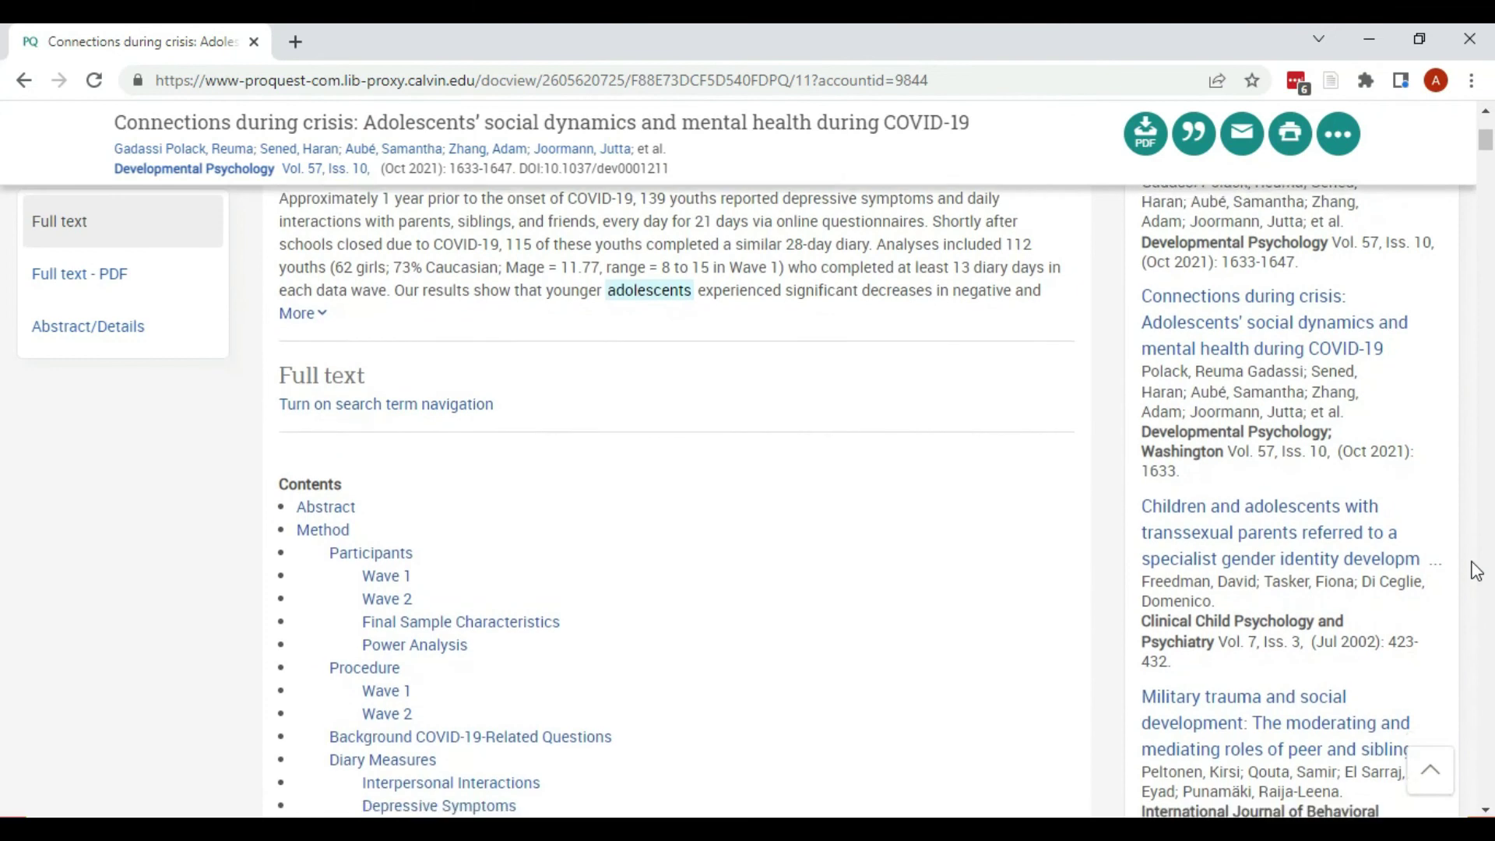
scroll(1478, 571, down, 2)
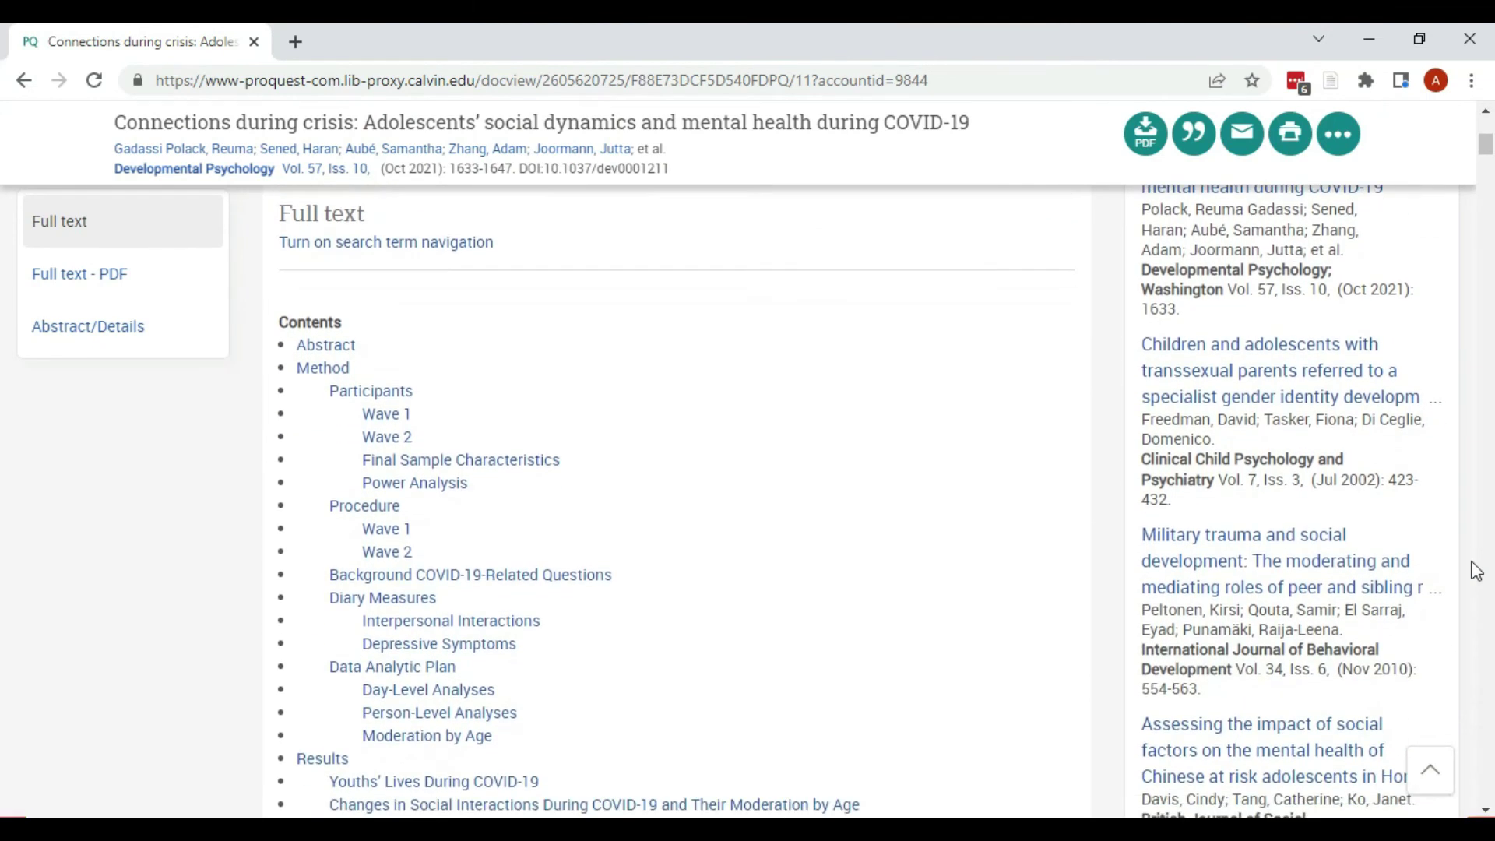
Look over the rest of the full-text contents outline and open the PDF version of the article's full text.
scroll(1477, 571, down, 1)
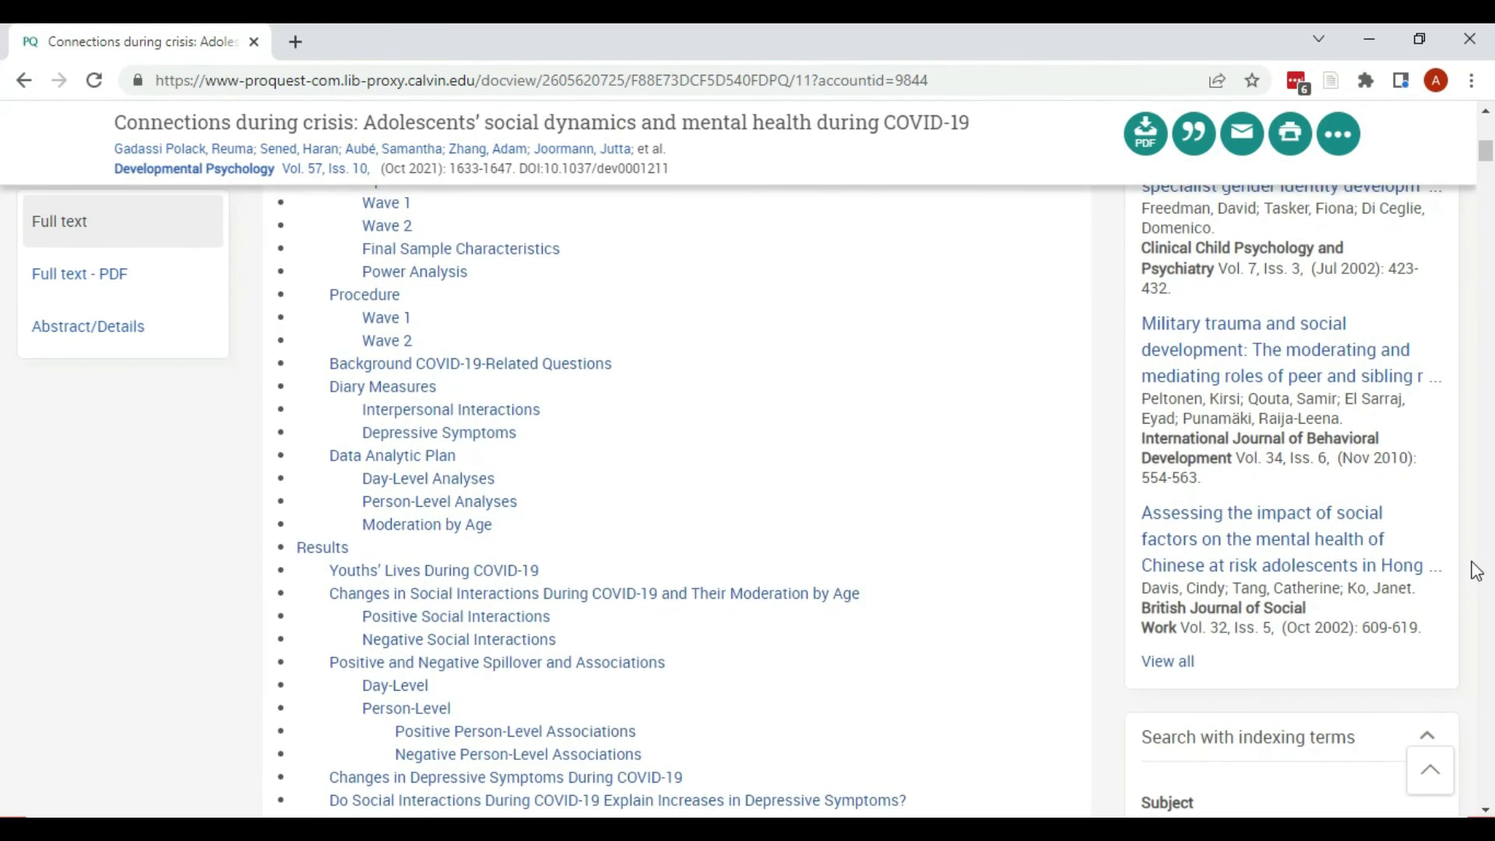
scroll(1477, 571, up, 4)
scroll(1478, 570, up, 6)
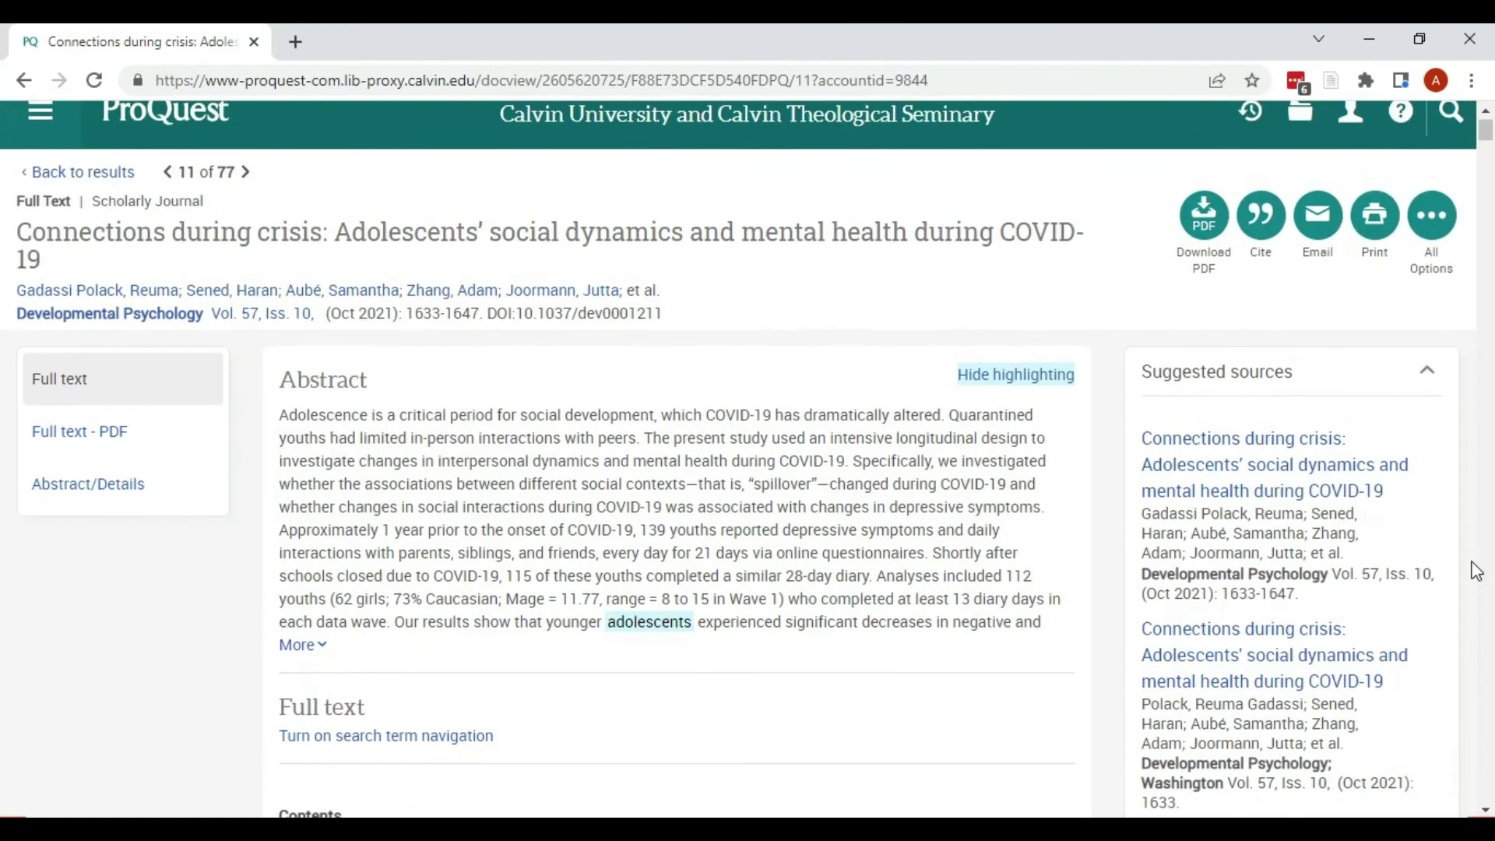
click(96, 462)
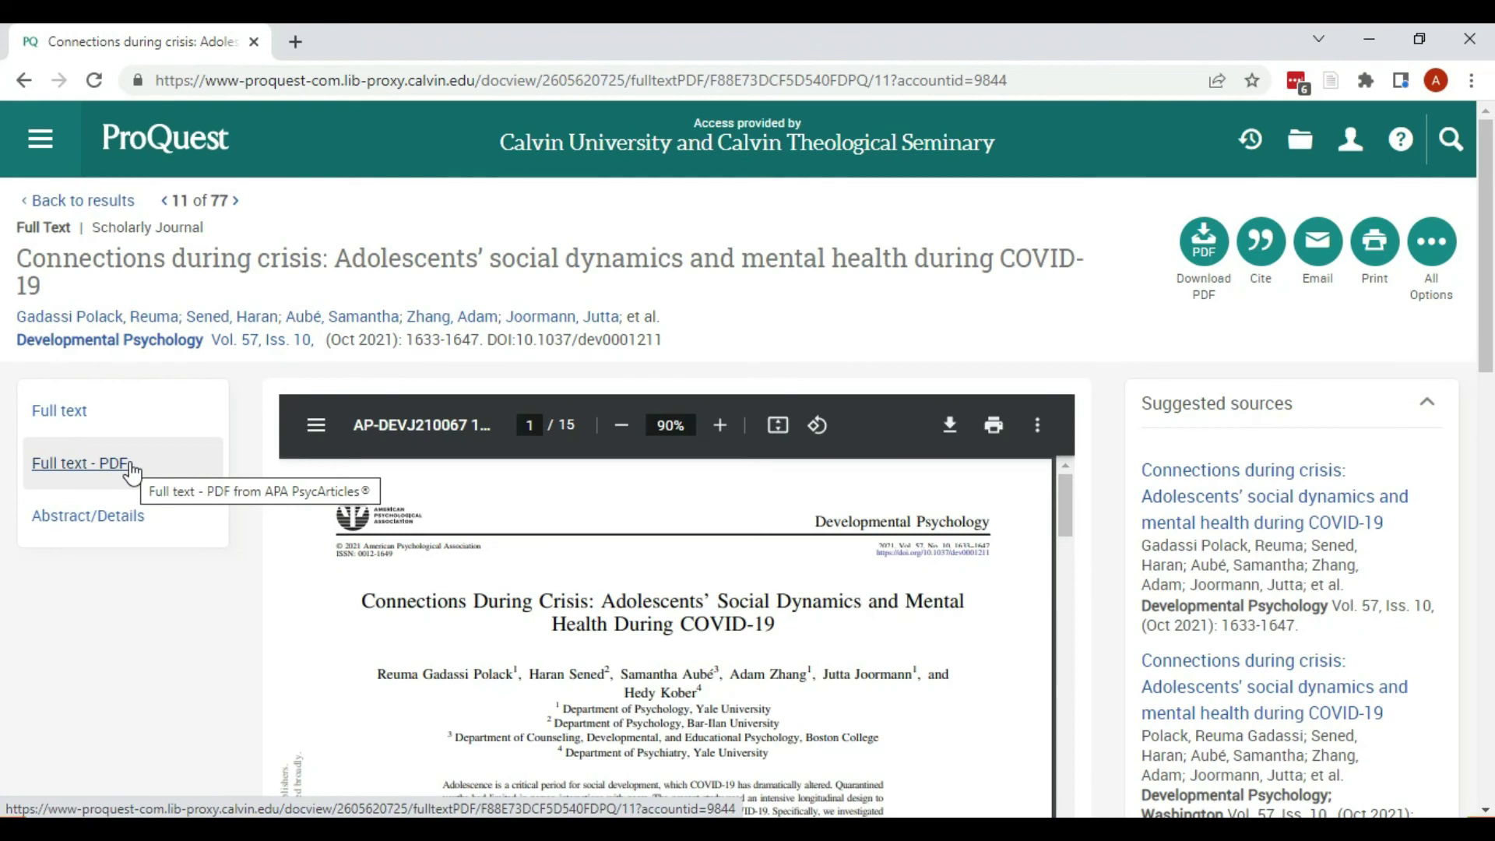
Skim the article's PDF from the first page through the Discussion to the References list.
scroll(779, 634, down, 10)
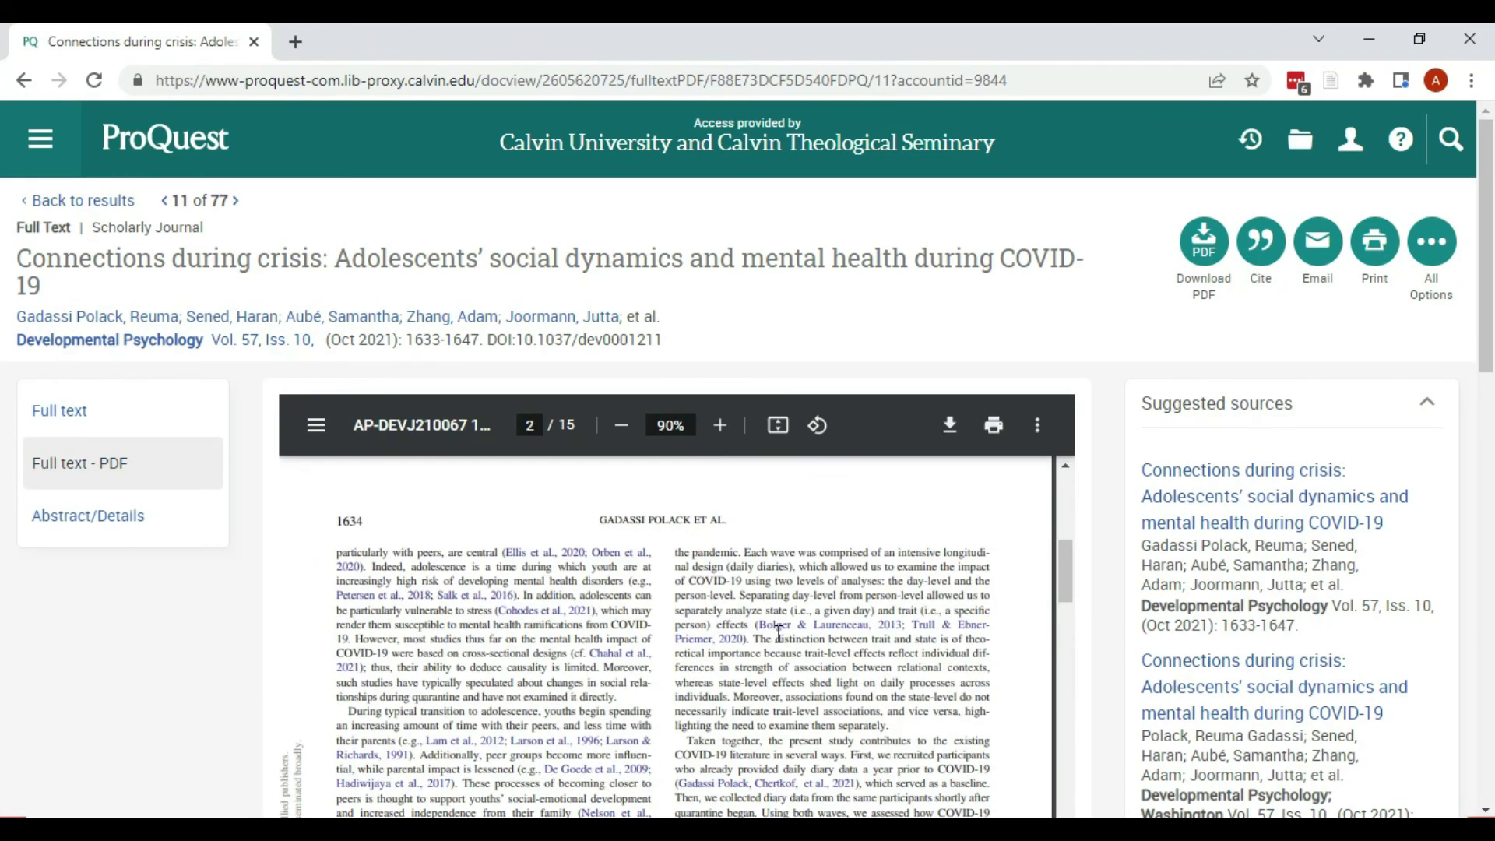
scroll(779, 635, down, 20)
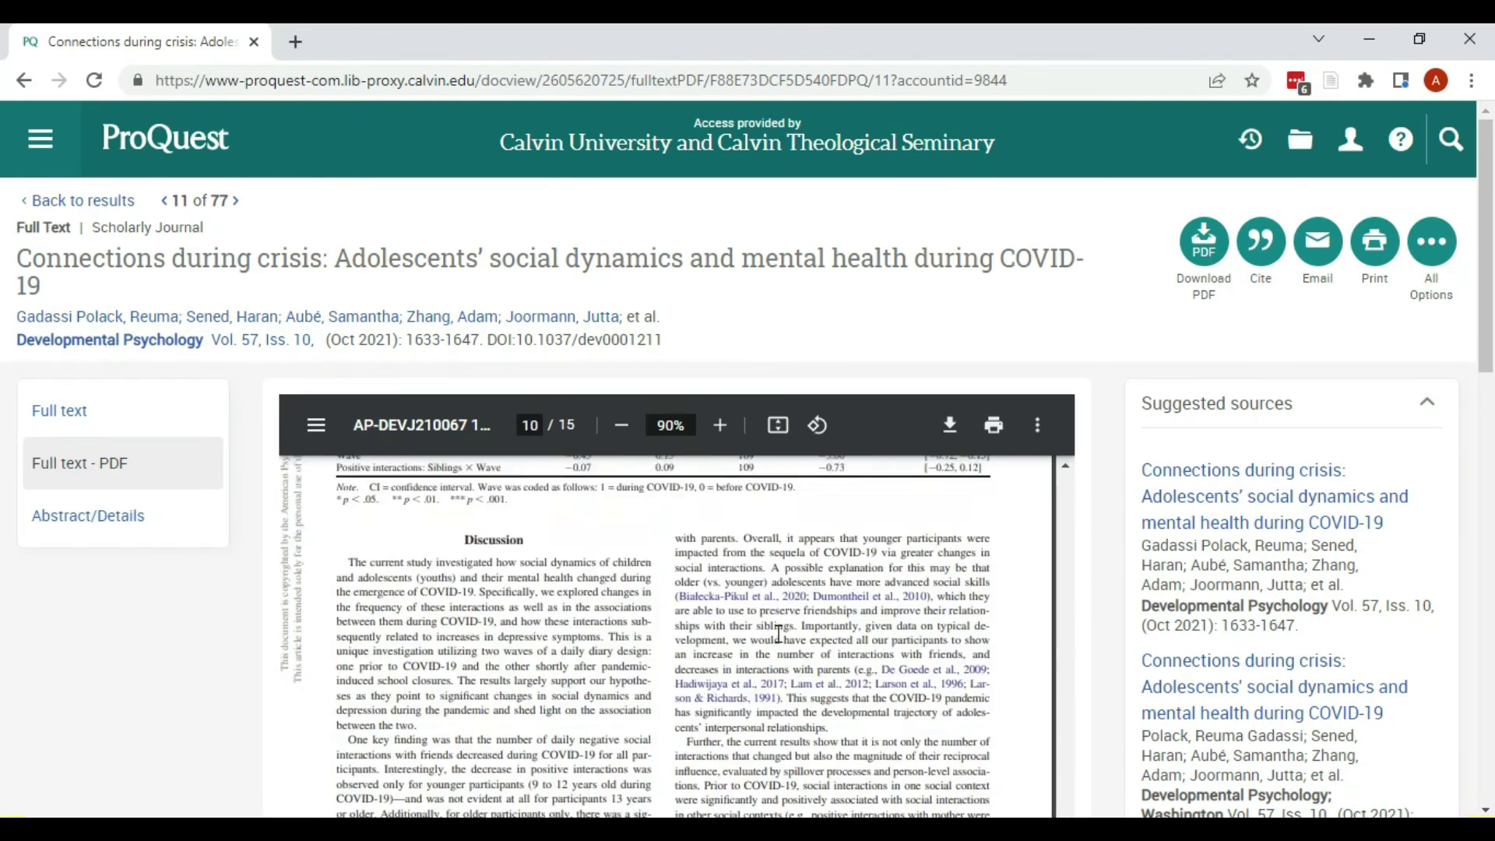
scroll(779, 635, down, 20)
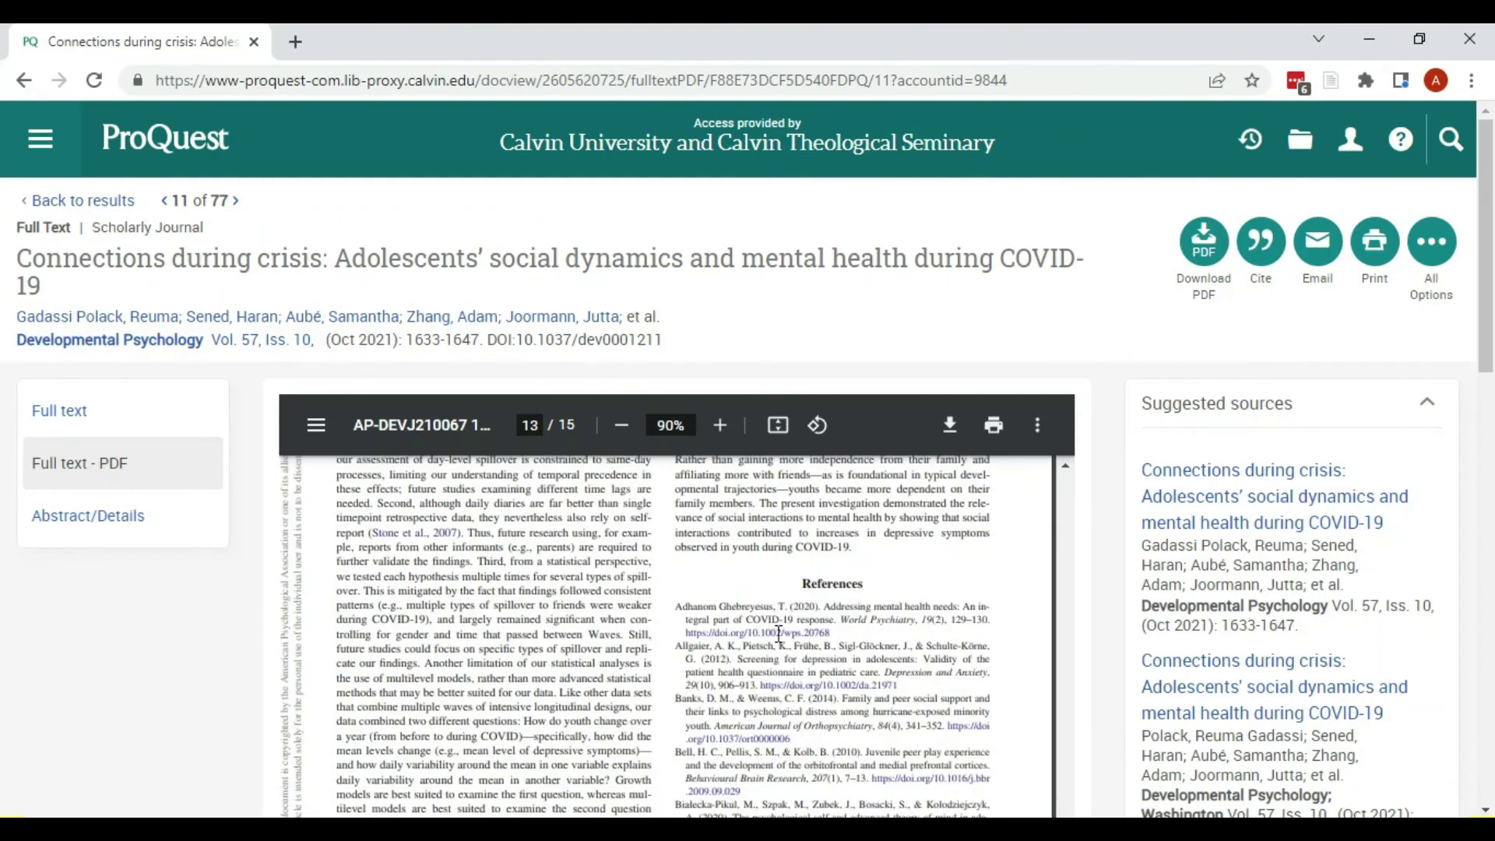
scroll(1100, 650, down, 3)
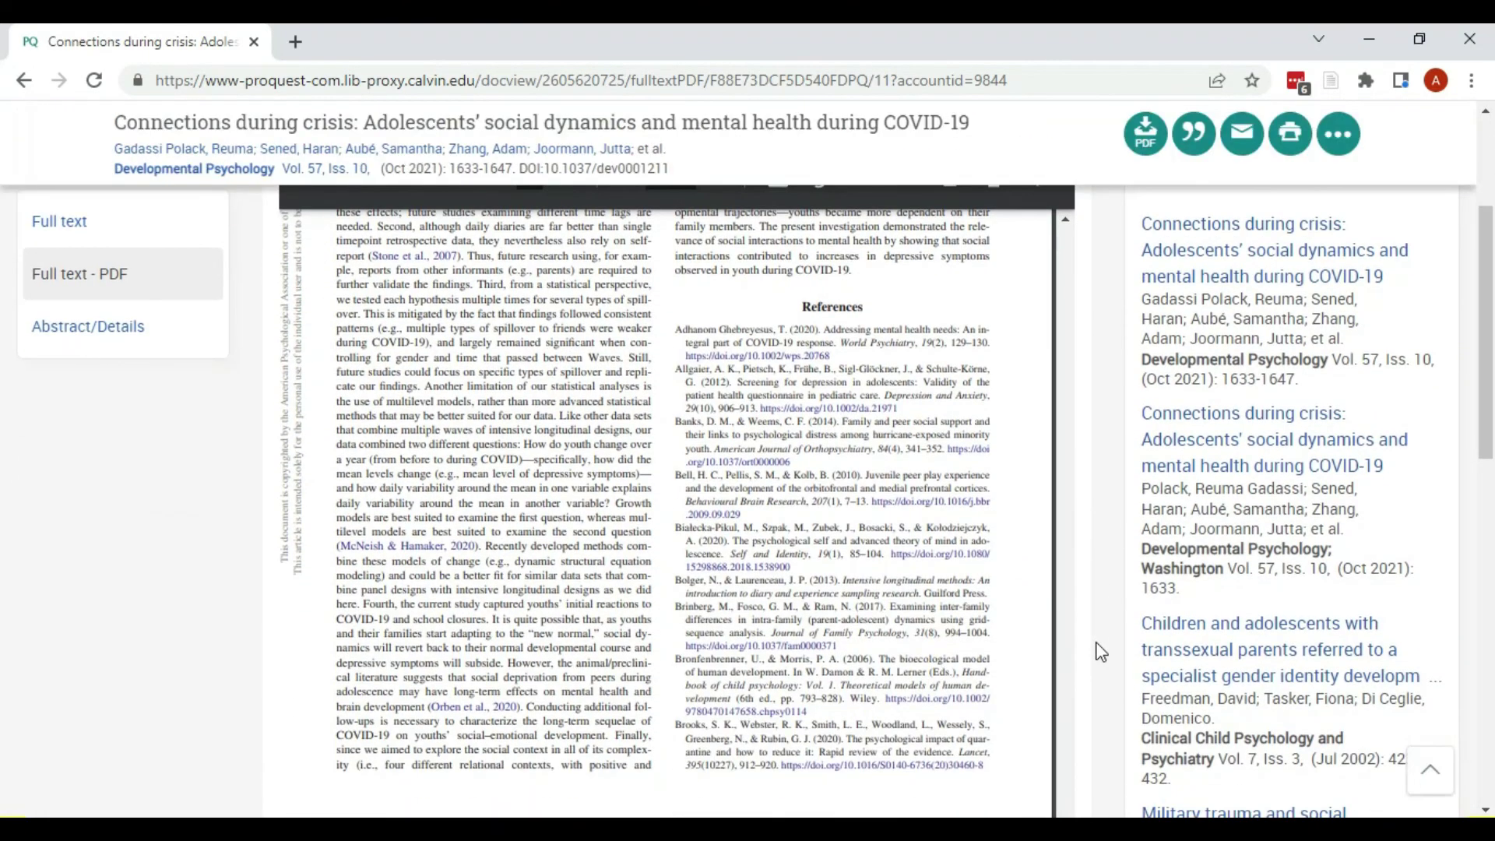